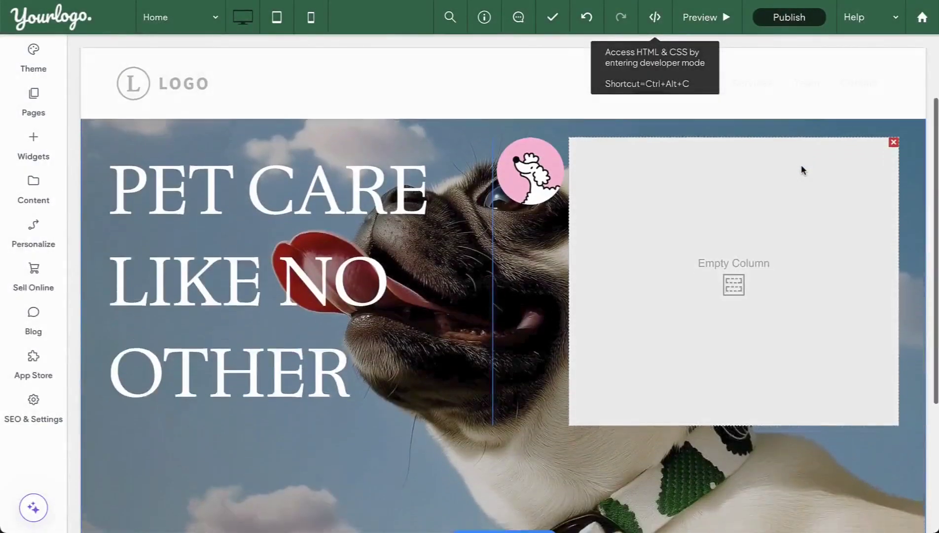
- Add a blank row below the pug hero section and turn on Full bleed row for it
{"action": "scroll", "coordinate": [801, 164], "scroll_direction": "down", "scroll_amount": 3}
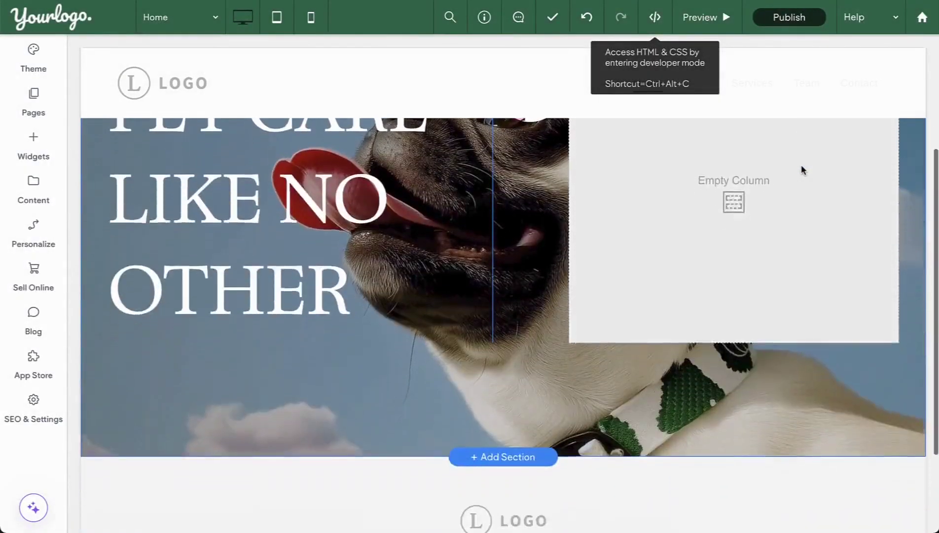
{"action": "scroll", "coordinate": [801, 164], "scroll_direction": "down", "scroll_amount": 3}
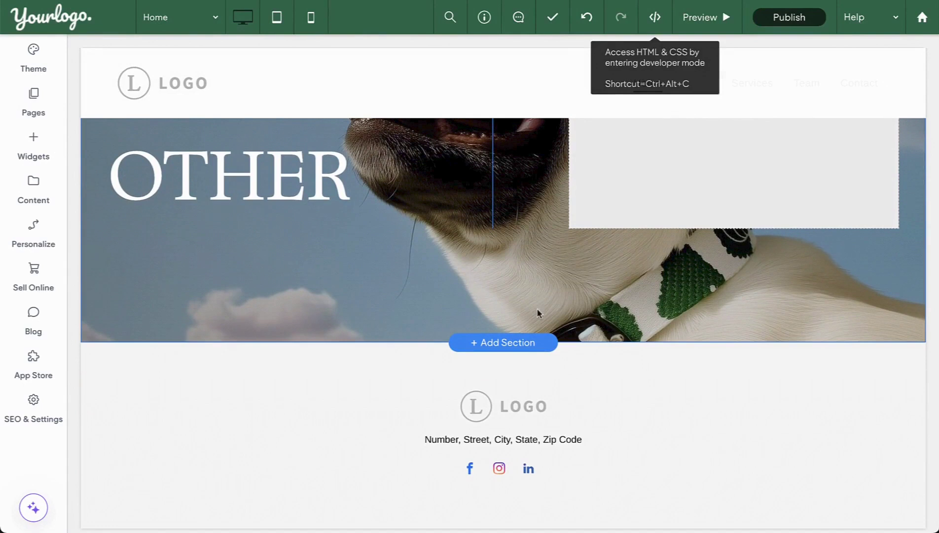
{"action": "left_click", "coordinate": [537, 350]}
{"action": "left_click", "coordinate": [415, 271]}
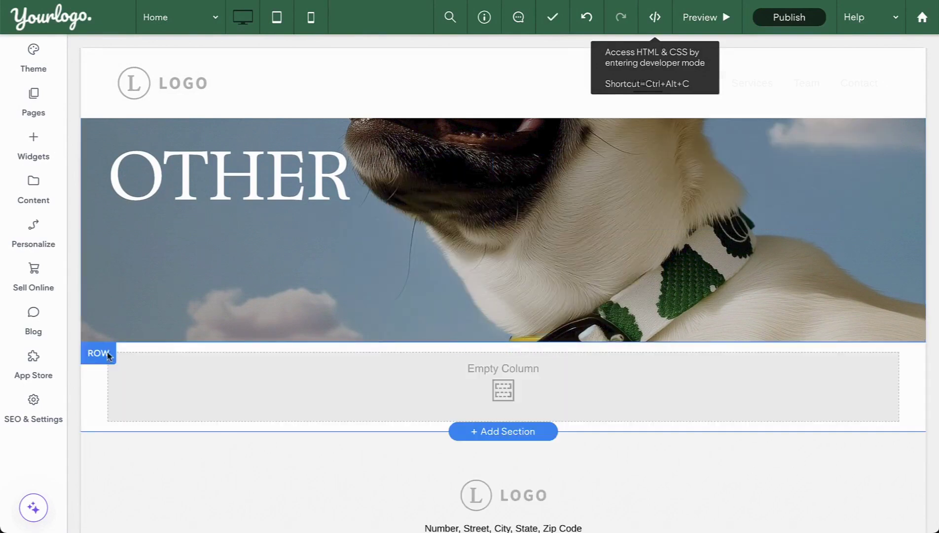
{"action": "left_click", "coordinate": [107, 354]}
{"action": "left_click", "coordinate": [169, 112]}
{"action": "left_click", "coordinate": [283, 259]}
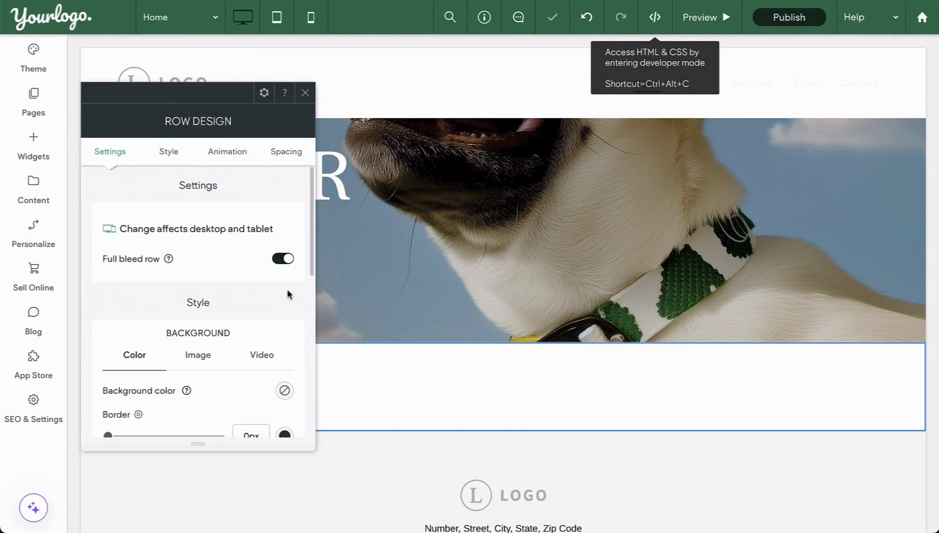
- Set the new row's background color to the yellow theme color
{"action": "scroll", "coordinate": [288, 294], "scroll_direction": "down", "scroll_amount": 3}
{"action": "left_click", "coordinate": [284, 274]}
{"action": "left_click", "coordinate": [450, 197]}
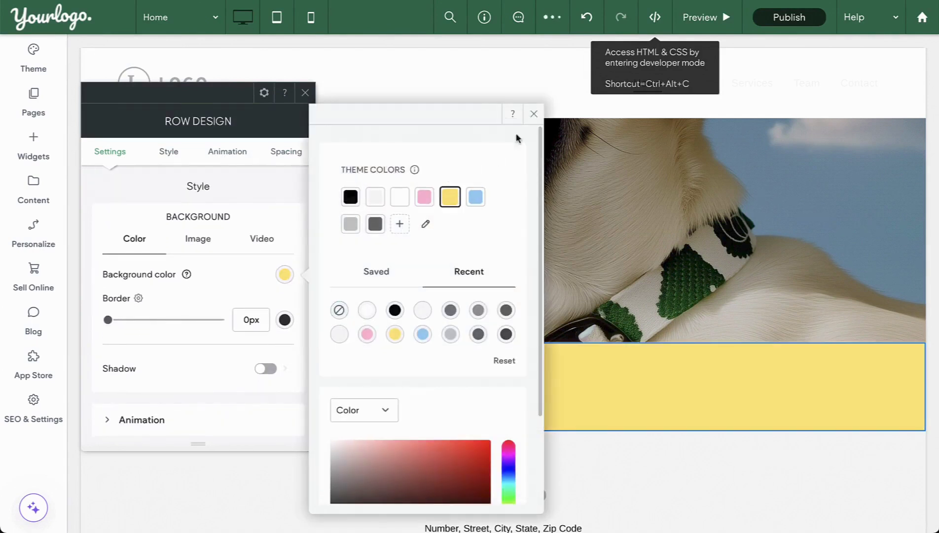
{"action": "left_click", "coordinate": [284, 274]}
- Set the yellow row's left and right spacing to 0 and enlarge the space above and below its column
{"action": "scroll", "coordinate": [279, 296], "scroll_direction": "down", "scroll_amount": 5}
{"action": "left_click", "coordinate": [162, 332]}
{"action": "left_click", "coordinate": [167, 324]}
{"action": "type", "text": "0"}
{"action": "key", "text": "Tab"}
{"action": "type", "text": "0"}
{"action": "key", "text": "Escape"}
{"action": "left_click_drag", "start_coordinate": [379, 428], "coordinate": [412, 327]}
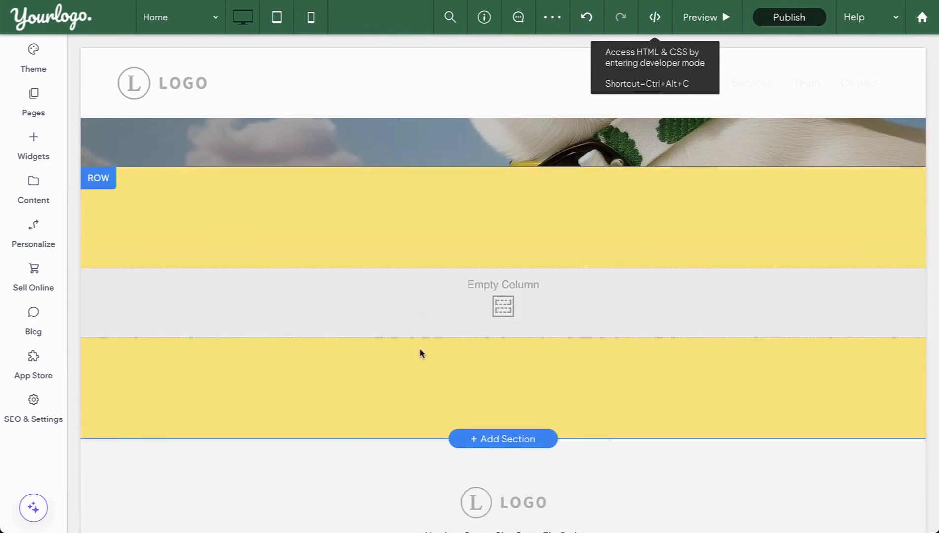
- Add a second column to the yellow row beside the existing empty column
{"action": "left_click", "coordinate": [390, 306]}
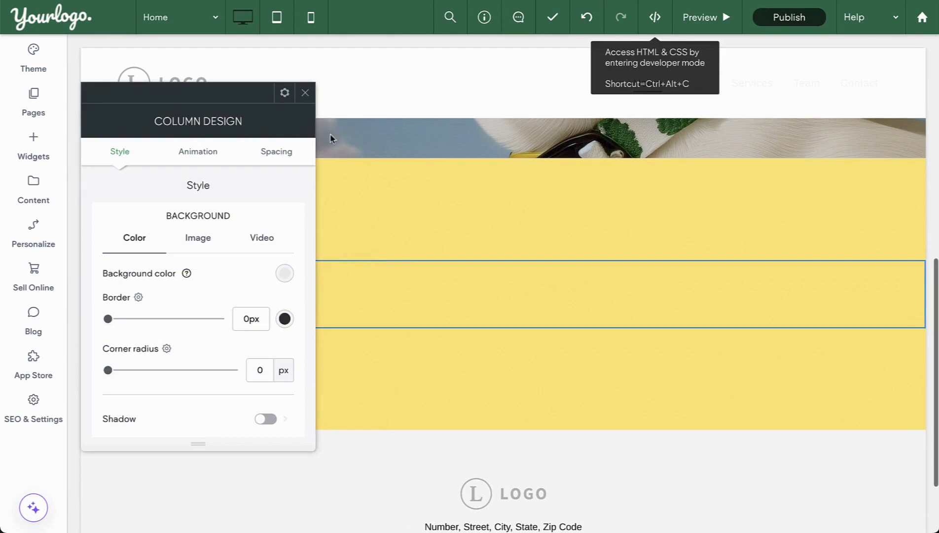
{"action": "left_click", "coordinate": [285, 94]}
{"action": "mouse_move", "coordinate": [336, 128]}
{"action": "left_click", "coordinate": [419, 127]}
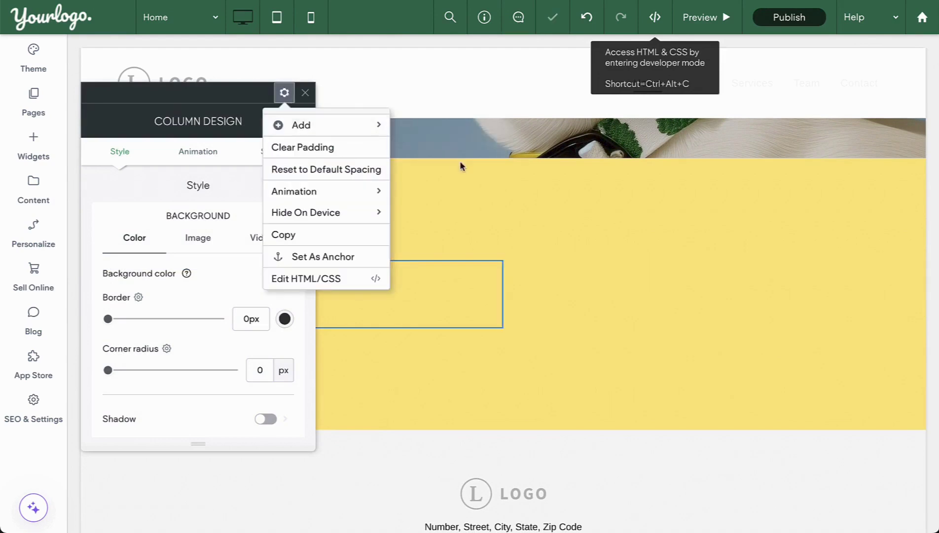
- Add an image widget to the yellow row's left column and fill it with the walking poodle line drawing
{"action": "left_click", "coordinate": [352, 312]}
{"action": "left_click", "coordinate": [734, 92]}
{"action": "mouse_move", "coordinate": [750, 125]}
{"action": "mouse_move", "coordinate": [691, 167]}
{"action": "left_click", "coordinate": [735, 194]}
{"action": "scroll", "coordinate": [348, 345], "scroll_direction": "down", "scroll_amount": 3}
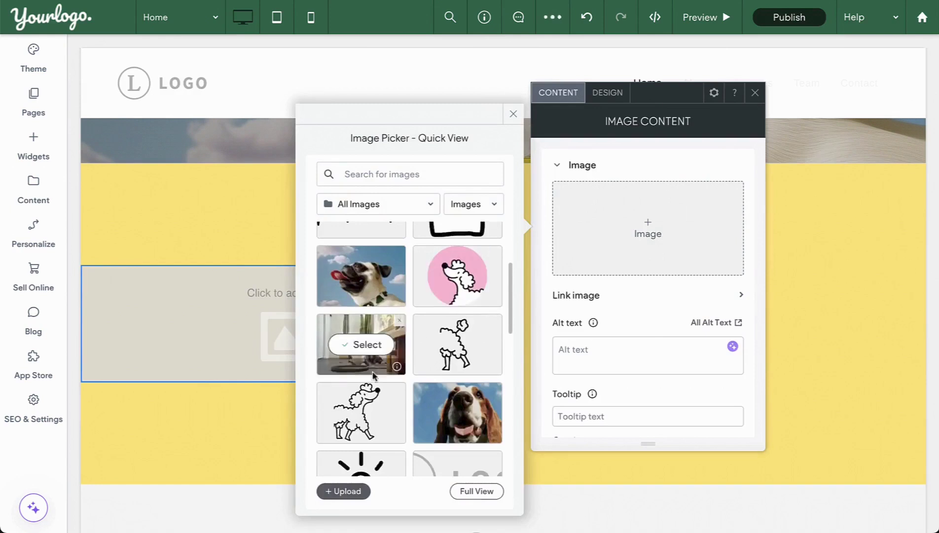
{"action": "left_click", "coordinate": [348, 342]}
- Scale the poodle image down to about three quarters of the column's width
{"action": "scroll", "coordinate": [691, 275], "scroll_direction": "down", "scroll_amount": 4}
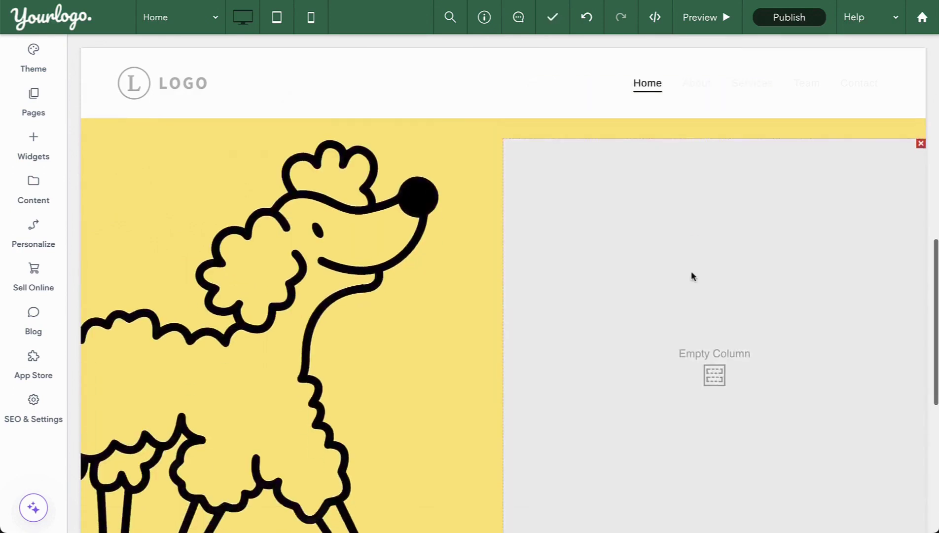
{"action": "scroll", "coordinate": [436, 451], "scroll_direction": "down", "scroll_amount": 1}
{"action": "left_click_drag", "start_coordinate": [499, 482], "coordinate": [451, 444]}
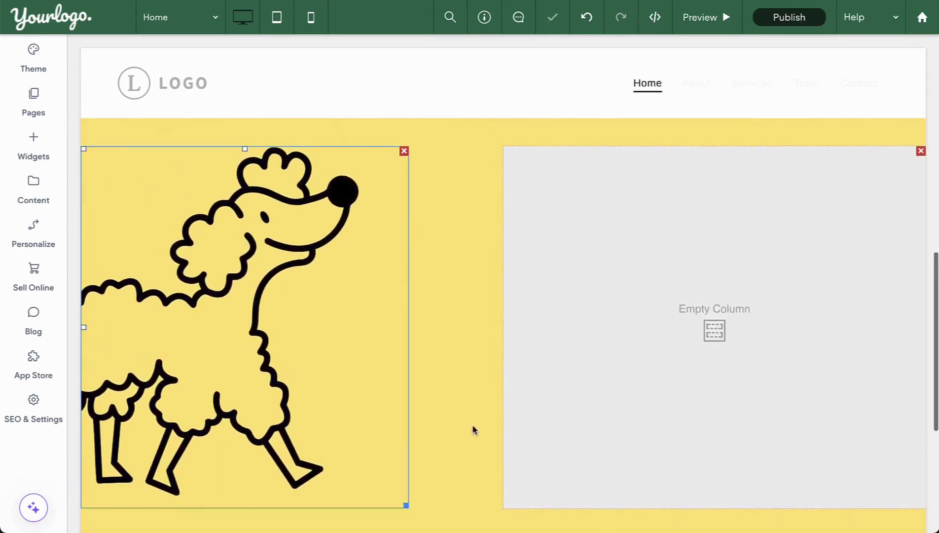
- Add a button widget below the poodle image in the left column and label it "MORE ABOUT US →"
{"action": "left_click", "coordinate": [463, 433]}
{"action": "left_click", "coordinate": [734, 93]}
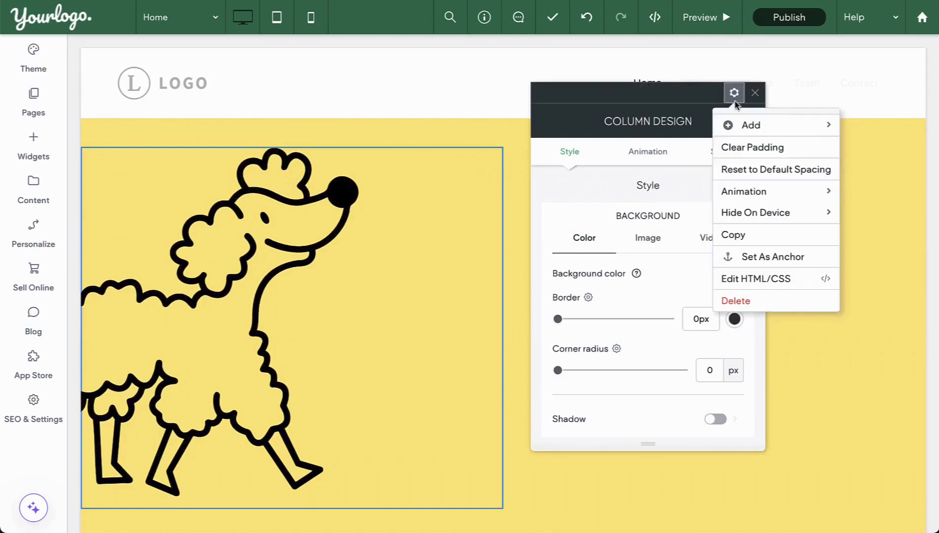
{"action": "mouse_move", "coordinate": [760, 129]}
{"action": "mouse_move", "coordinate": [691, 170]}
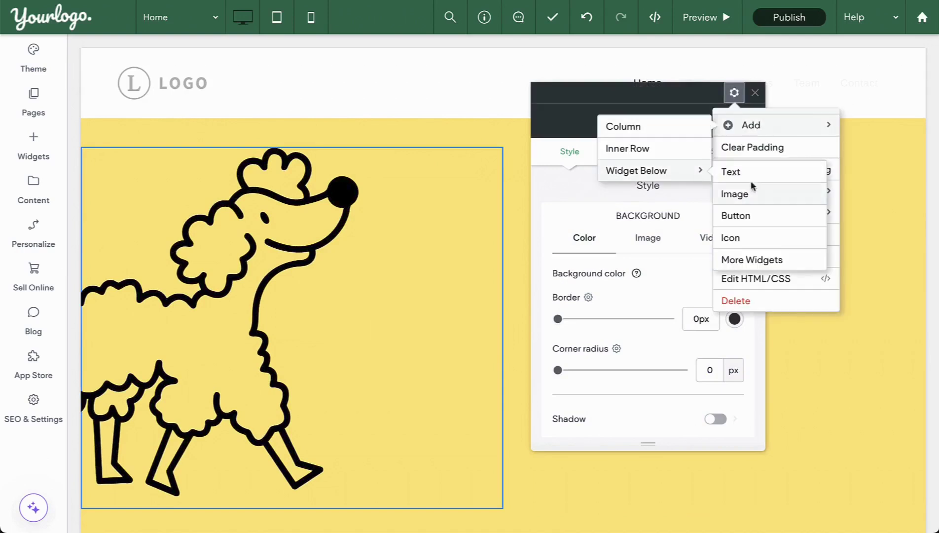
{"action": "left_click", "coordinate": [750, 213]}
{"action": "scroll", "coordinate": [490, 274], "scroll_direction": "down", "scroll_amount": 1}
{"action": "left_click", "coordinate": [636, 189]}
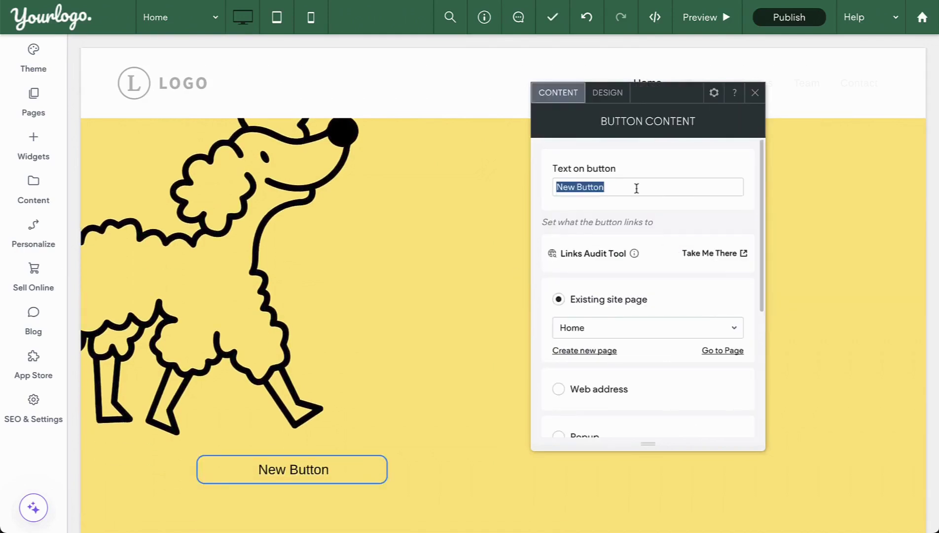
{"action": "type", "text": "MORE ABOUT US →"}
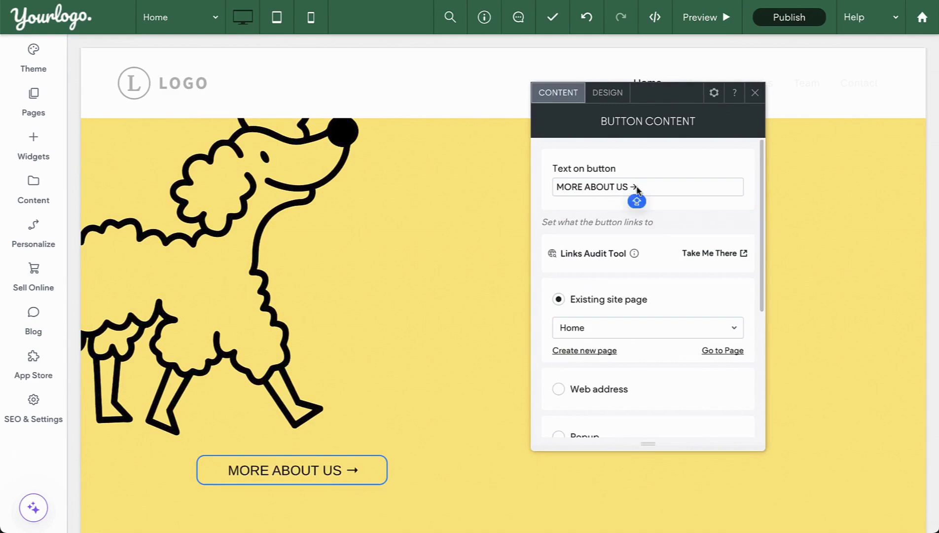
- Set the font weight of the MORE ABOUT US button's text to bold
{"action": "left_click", "coordinate": [612, 96]}
{"action": "left_click", "coordinate": [688, 302]}
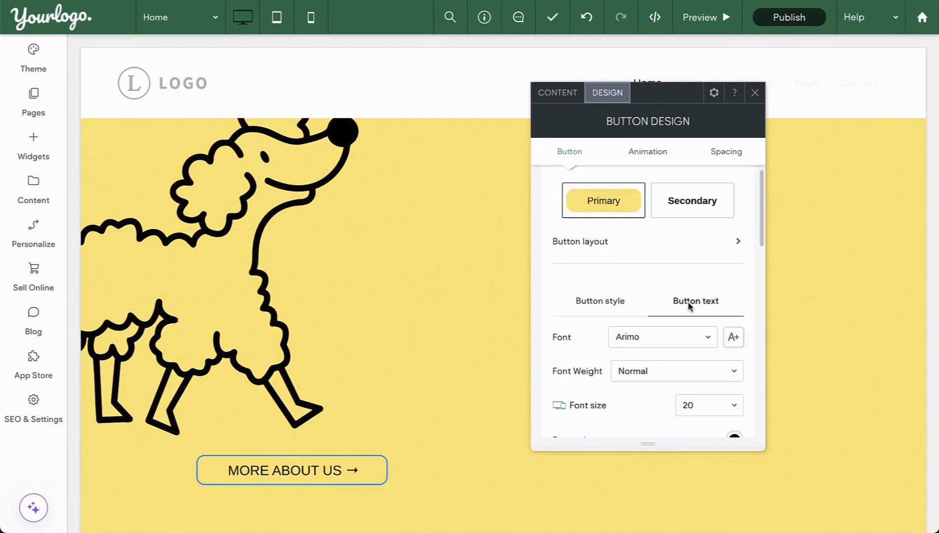
{"action": "scroll", "coordinate": [689, 304], "scroll_direction": "down", "scroll_amount": 1}
{"action": "left_click", "coordinate": [671, 344]}
{"action": "left_click", "coordinate": [682, 264]}
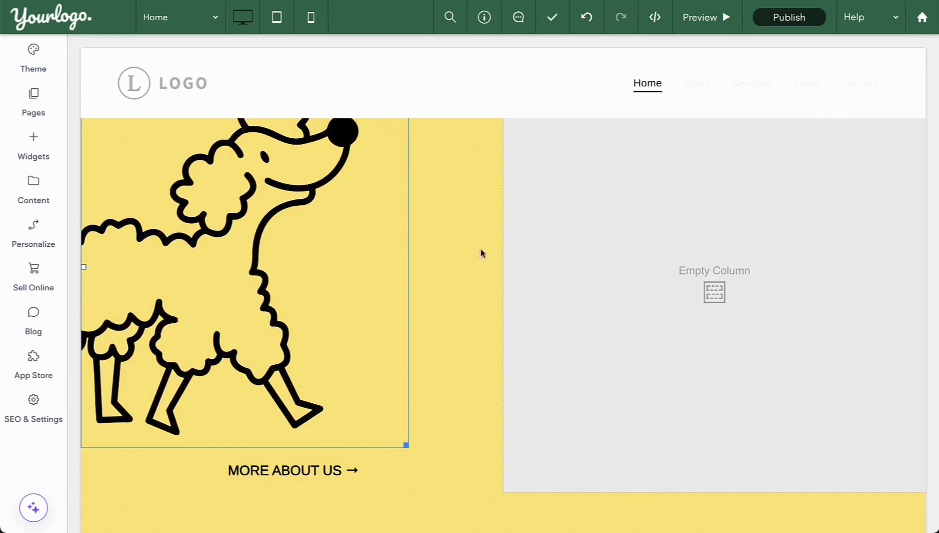
- Align the poodle image to the left of its column
{"action": "scroll", "coordinate": [371, 247], "scroll_direction": "up", "scroll_amount": 2}
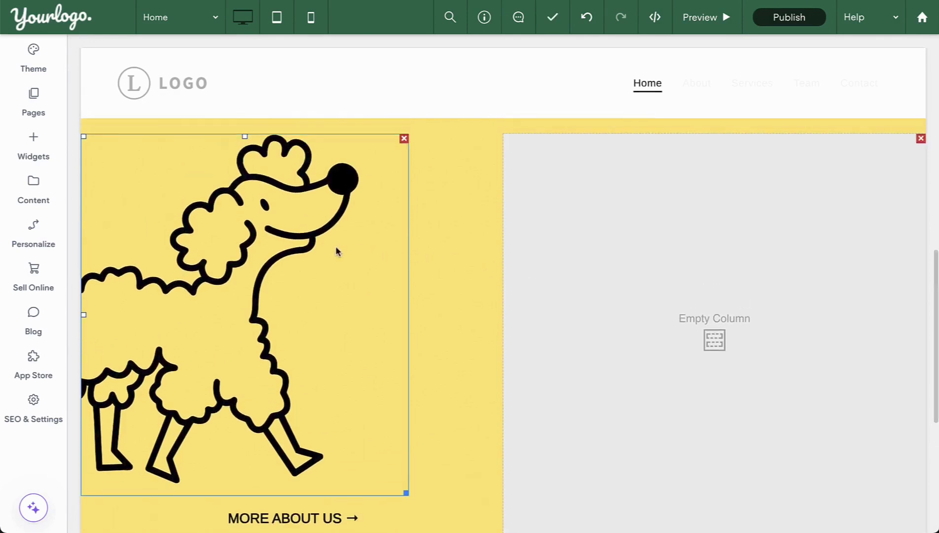
{"action": "right_click", "coordinate": [357, 260]}
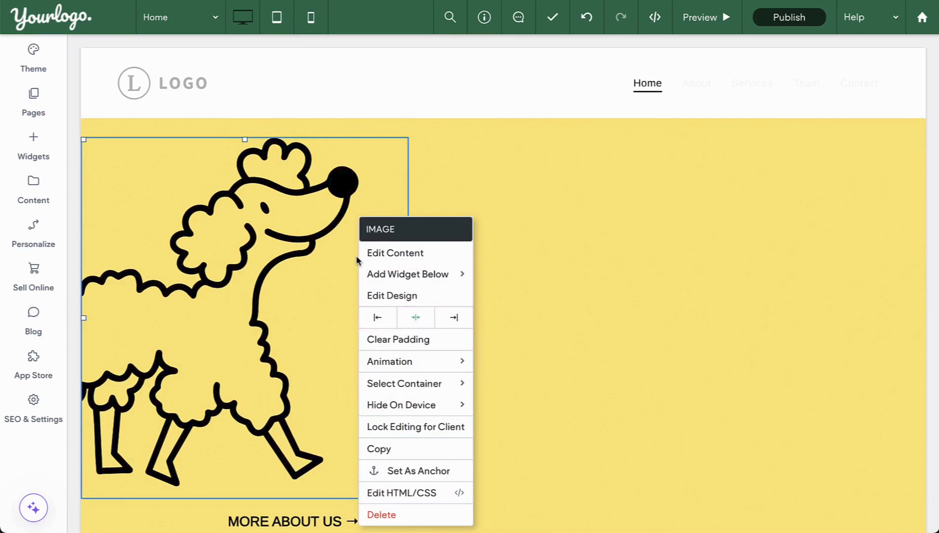
{"action": "left_click", "coordinate": [377, 317]}
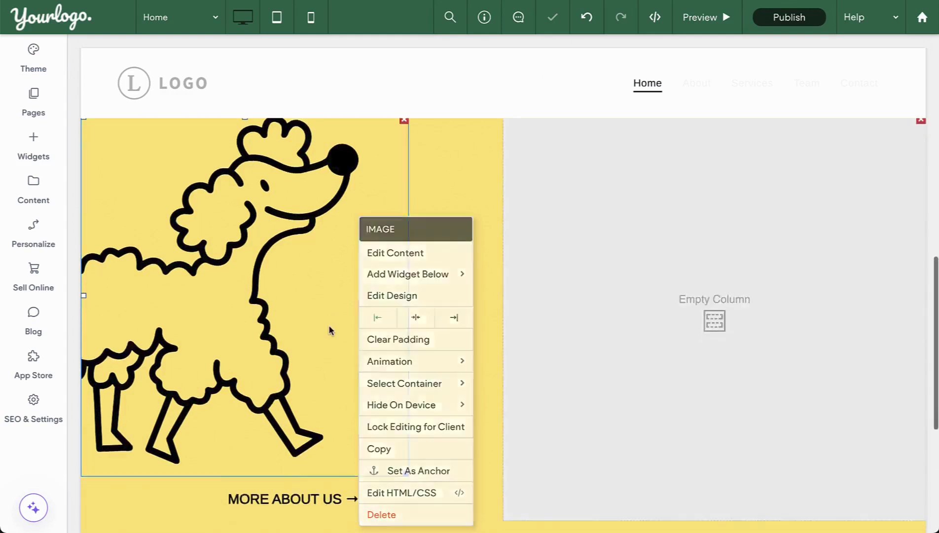
- Align the MORE ABOUT US button to the right of its column
{"action": "scroll", "coordinate": [329, 329], "scroll_direction": "down", "scroll_amount": 2}
{"action": "left_click", "coordinate": [329, 436]}
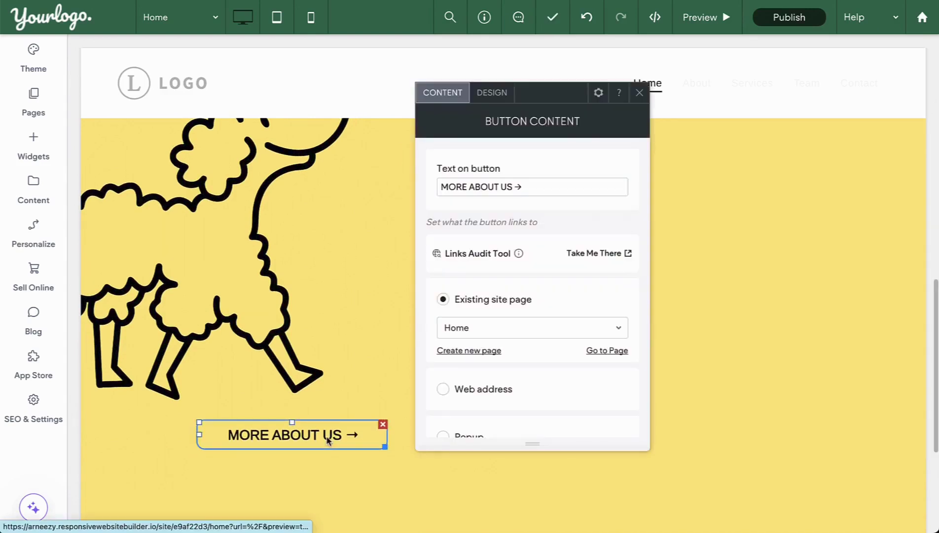
{"action": "left_click", "coordinate": [597, 93]}
{"action": "left_click", "coordinate": [671, 147]}
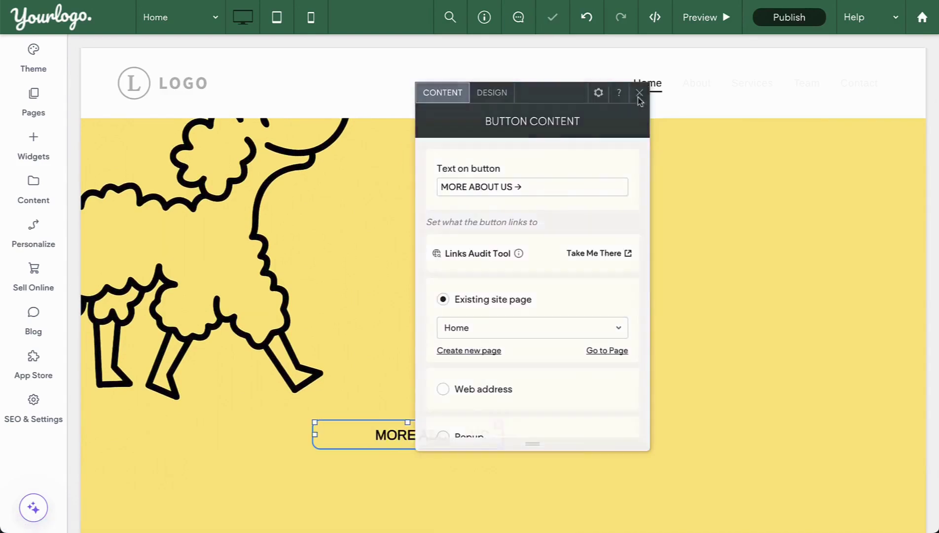
{"action": "left_click", "coordinate": [639, 93]}
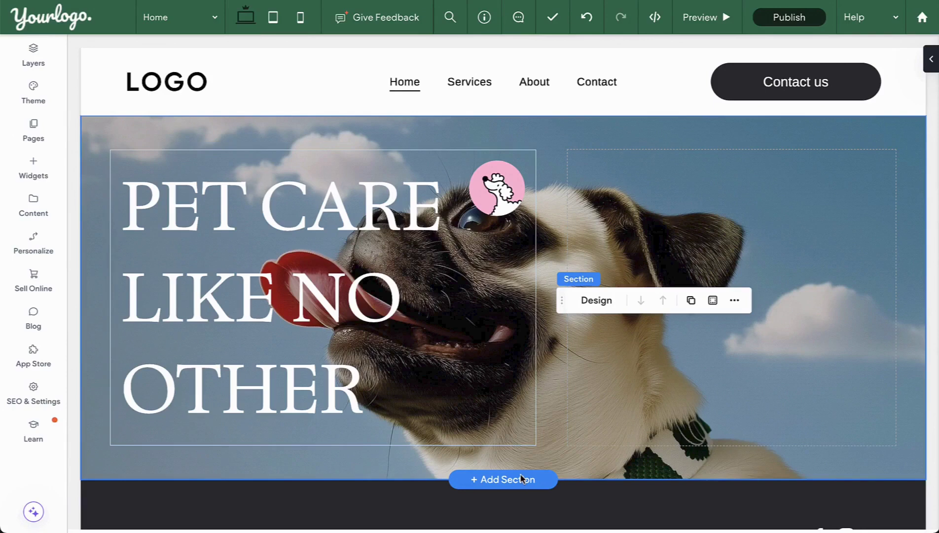
- Add an empty two-column section below the pug hero and style it with the yellow theme background and Full bleed
{"action": "left_click", "coordinate": [517, 478]}
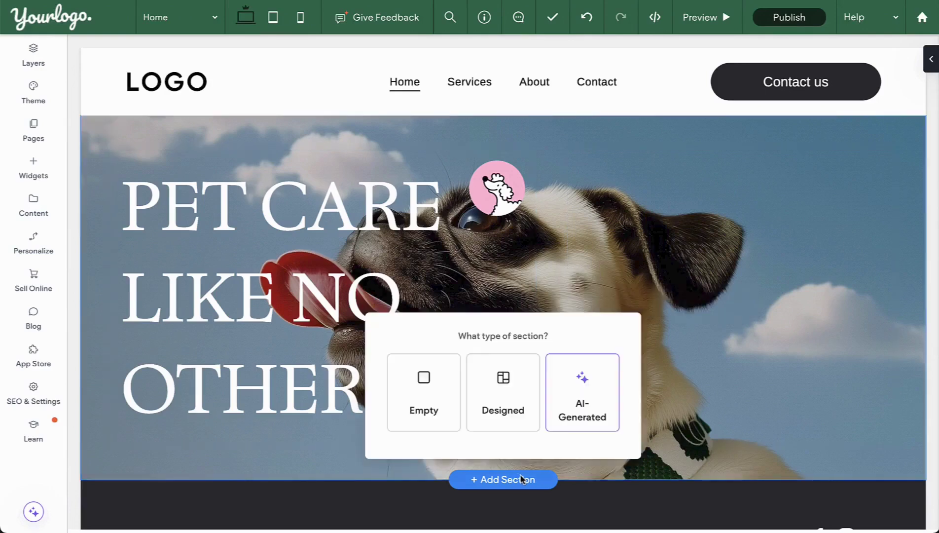
{"action": "left_click", "coordinate": [423, 381]}
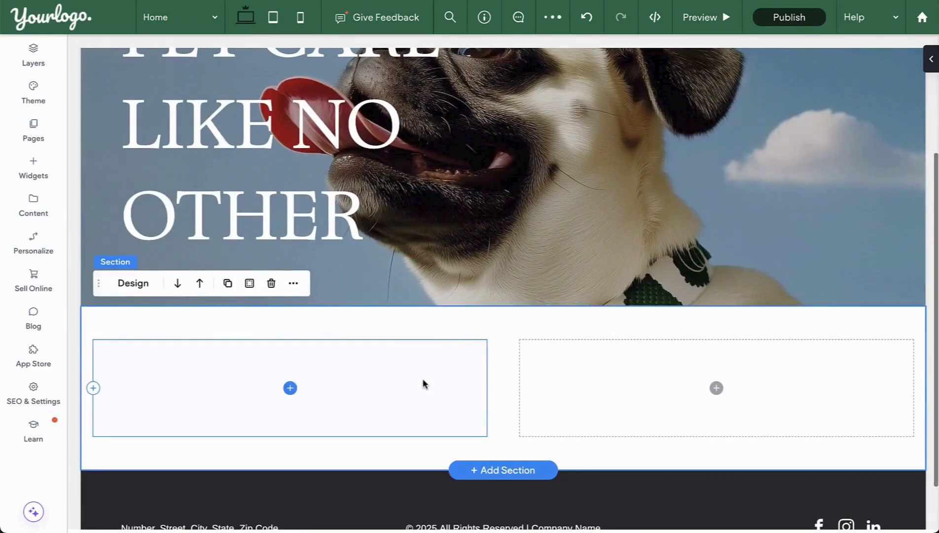
{"action": "left_click", "coordinate": [133, 283]}
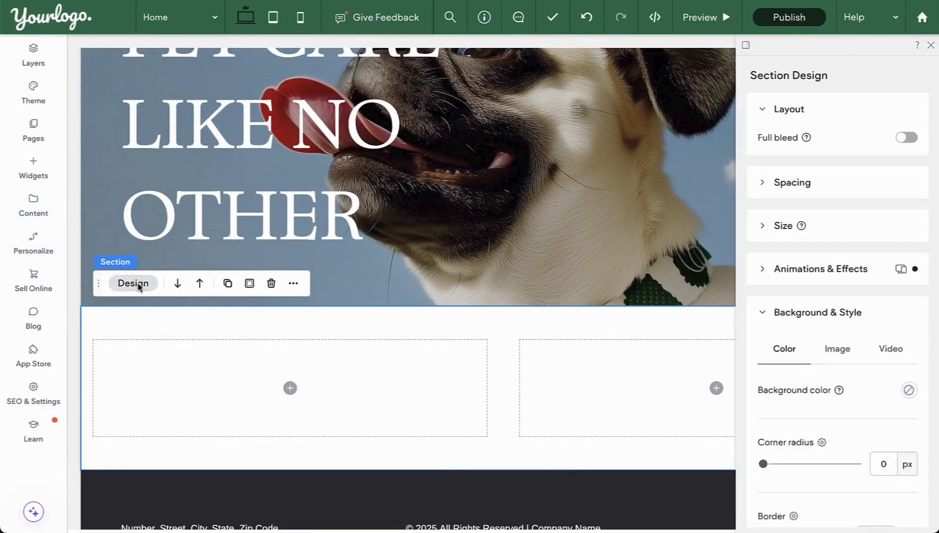
{"action": "left_click", "coordinate": [908, 390]}
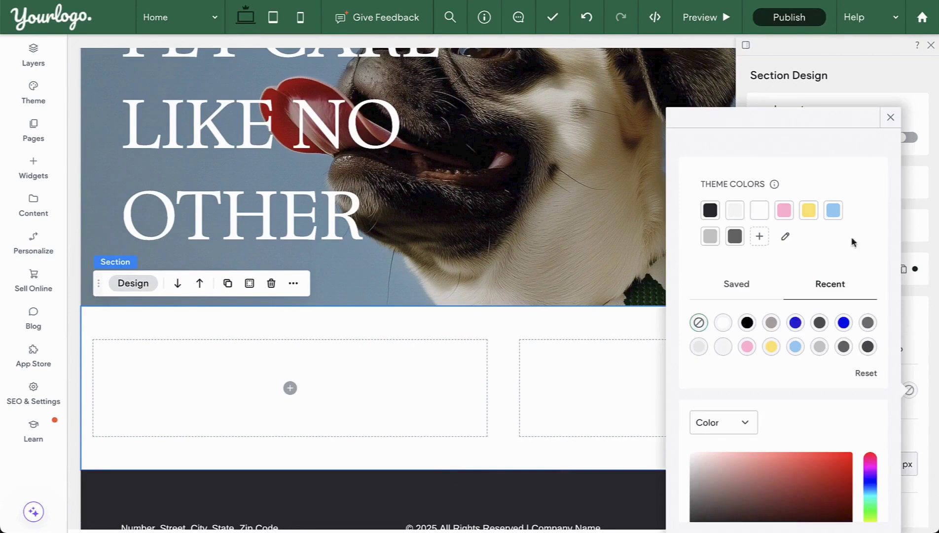
{"action": "left_click", "coordinate": [809, 211]}
{"action": "left_click", "coordinate": [891, 117]}
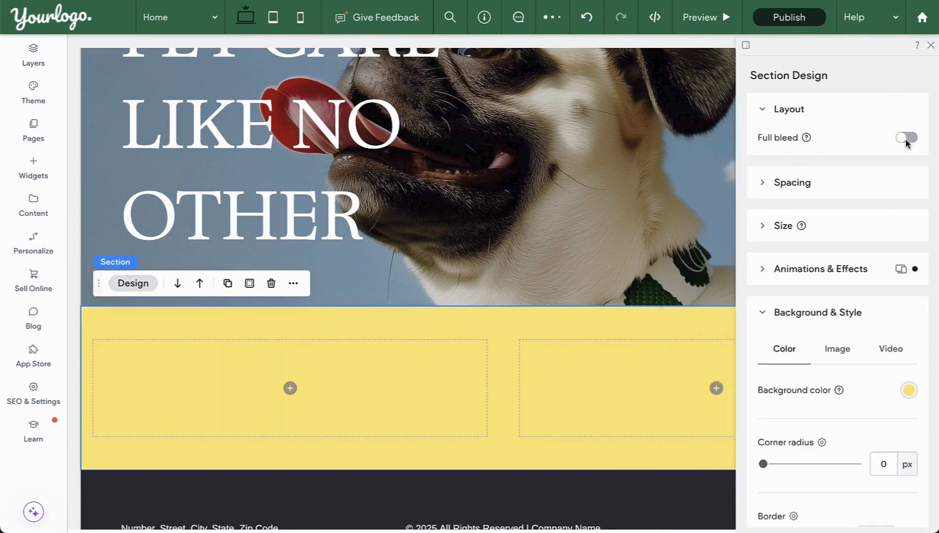
{"action": "left_click", "coordinate": [907, 139]}
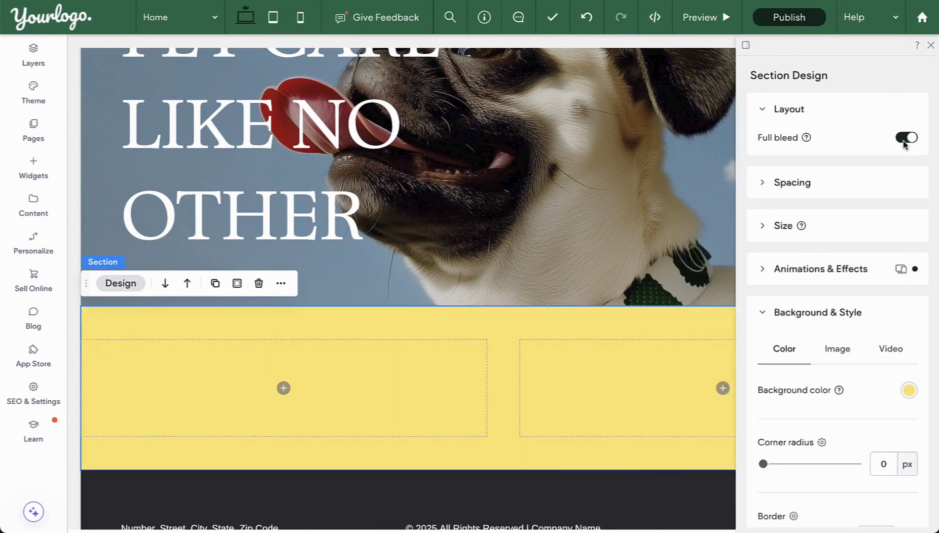
- Insert an image widget in the new section's left column and choose the walking poodle line drawing for it
{"action": "left_click", "coordinate": [283, 388]}
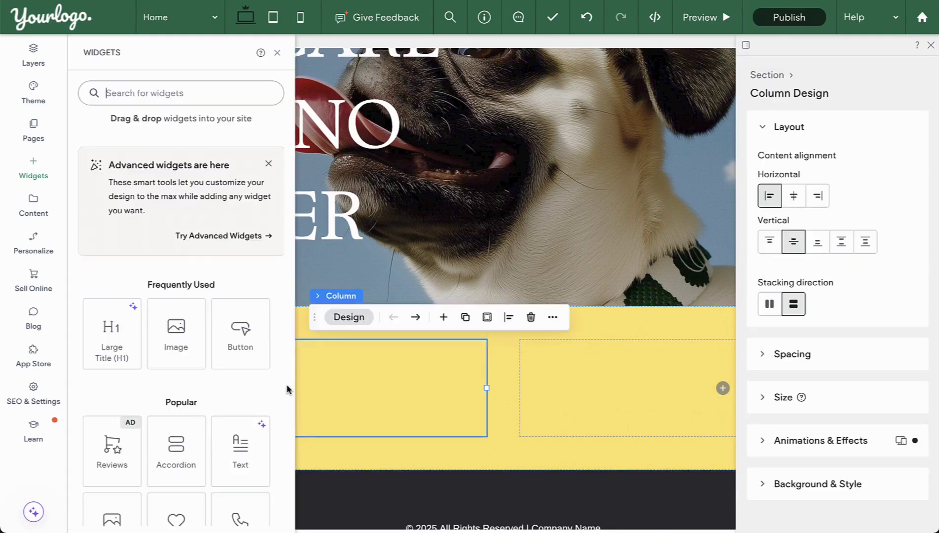
{"action": "scroll", "coordinate": [616, 345], "scroll_direction": "down", "scroll_amount": 1}
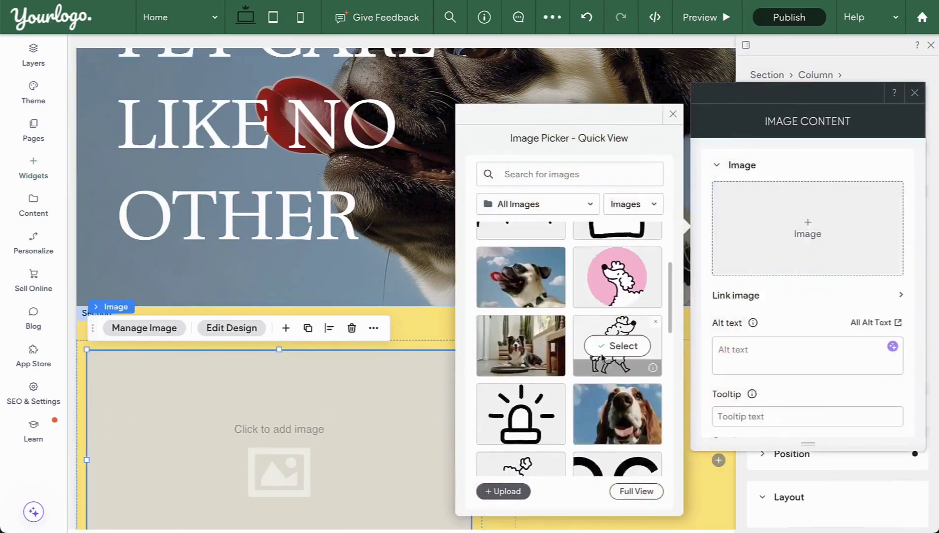
{"action": "left_click", "coordinate": [625, 343]}
{"action": "left_click", "coordinate": [913, 95]}
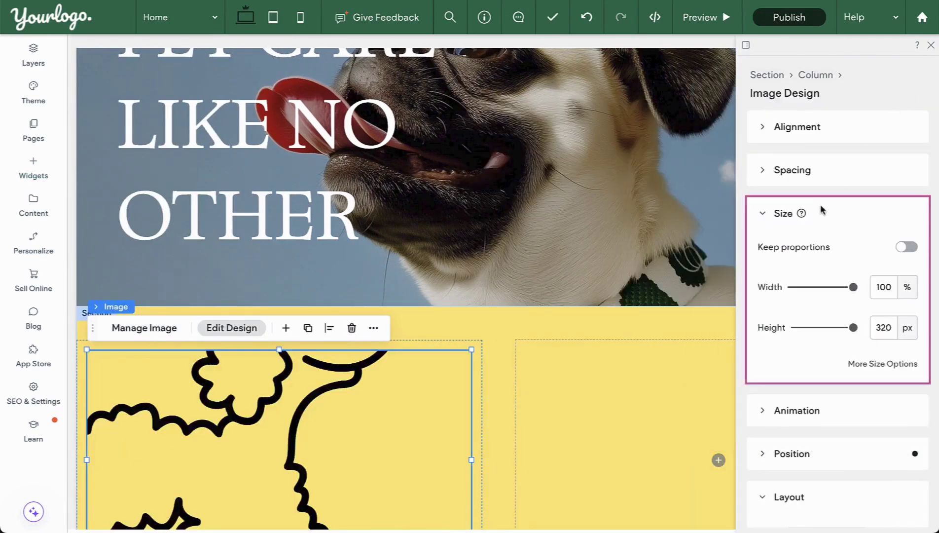
- Turn on Keep proportions in the poodle image's size settings
{"action": "scroll", "coordinate": [502, 413], "scroll_direction": "down", "scroll_amount": 3}
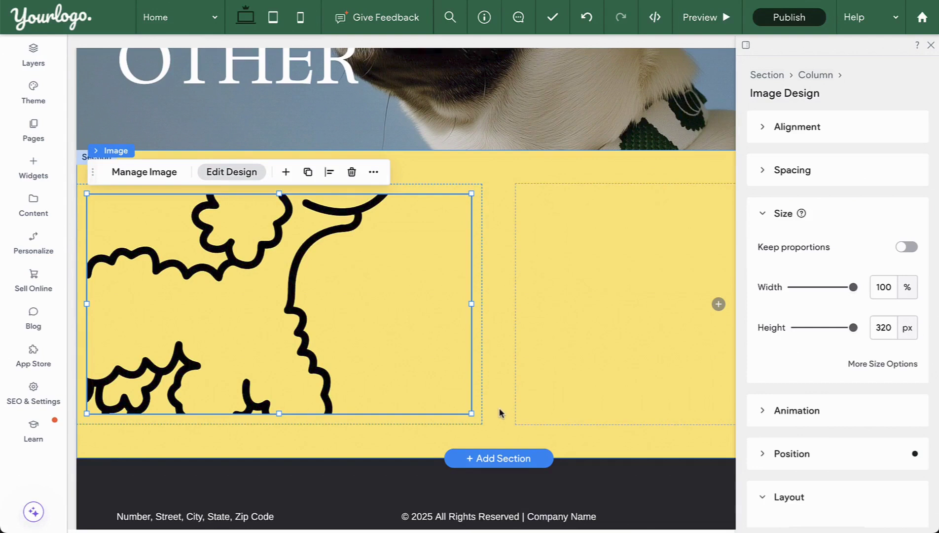
{"action": "left_click", "coordinate": [902, 248]}
{"action": "left_click", "coordinate": [902, 248]}
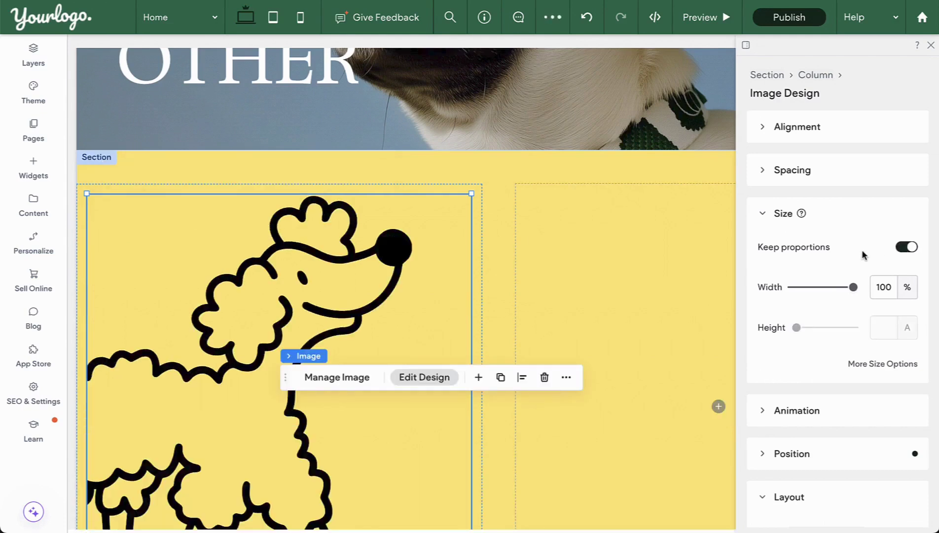
{"action": "scroll", "coordinate": [862, 253], "scroll_direction": "down", "scroll_amount": 1}
{"action": "scroll", "coordinate": [475, 295], "scroll_direction": "down", "scroll_amount": 3}
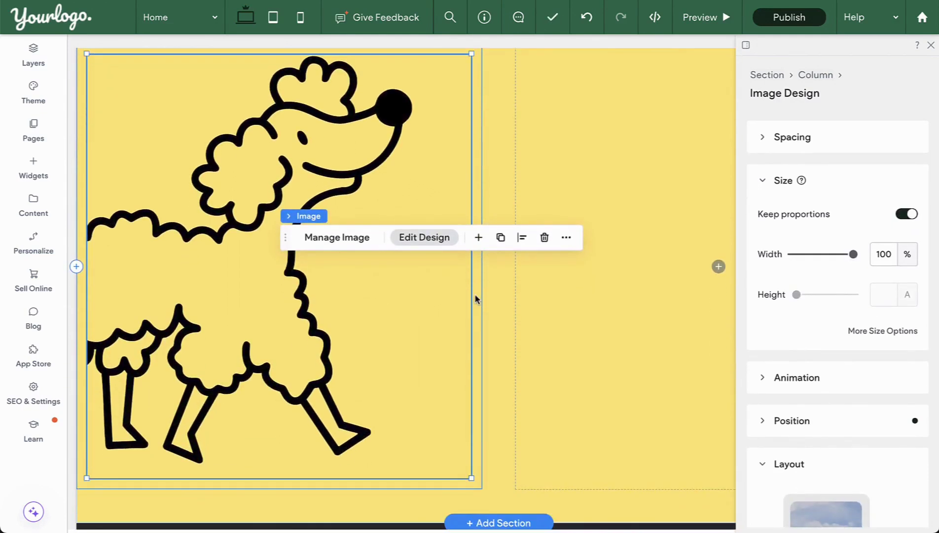
- Add a button below the poodle image in the same column and label it "MORE ABOUT US →"
{"action": "left_click", "coordinate": [475, 296]}
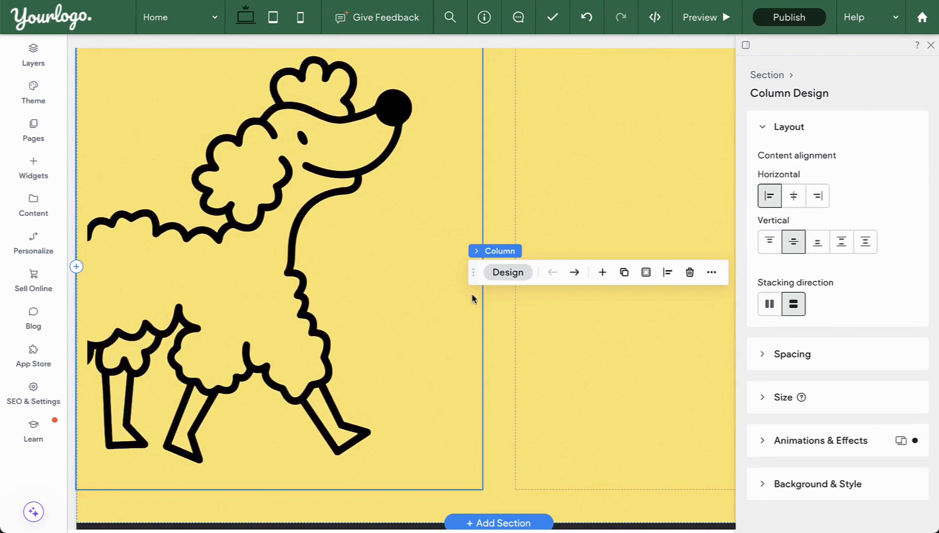
{"action": "left_click", "coordinate": [602, 272]}
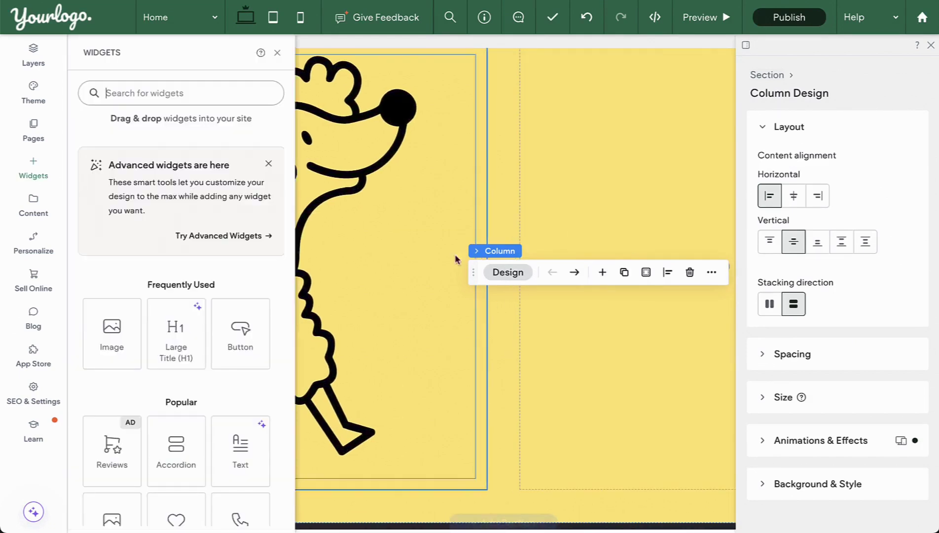
{"action": "left_click", "coordinate": [240, 323]}
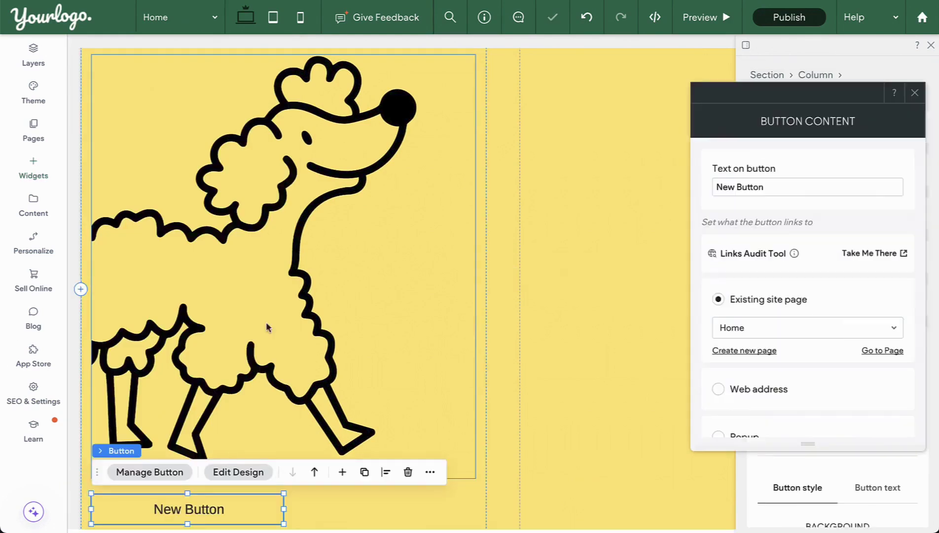
{"action": "triple_click", "coordinate": [733, 187]}
{"action": "type", "text": "MORE ABOUT US →"}
{"action": "left_click", "coordinate": [914, 93]}
- Make the text of the MORE ABOUT US button bold
{"action": "scroll", "coordinate": [849, 366], "scroll_direction": "down", "scroll_amount": 3}
{"action": "left_click", "coordinate": [861, 350]}
{"action": "scroll", "coordinate": [861, 350], "scroll_direction": "down", "scroll_amount": 3}
{"action": "left_click", "coordinate": [846, 424]}
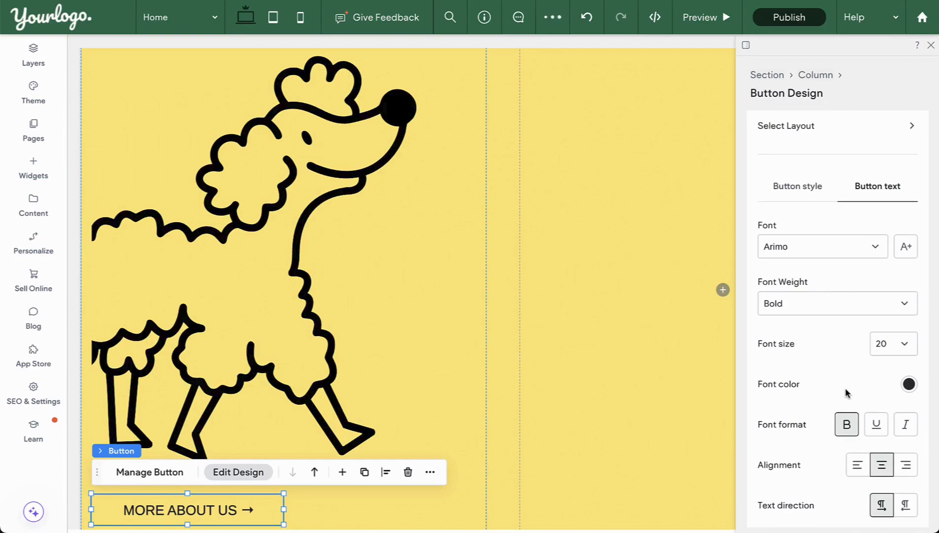
- Align the new MORE ABOUT US button under the poodle to the right, and open the poodle image's alignment settings
{"action": "scroll", "coordinate": [838, 284], "scroll_direction": "up", "scroll_amount": 2}
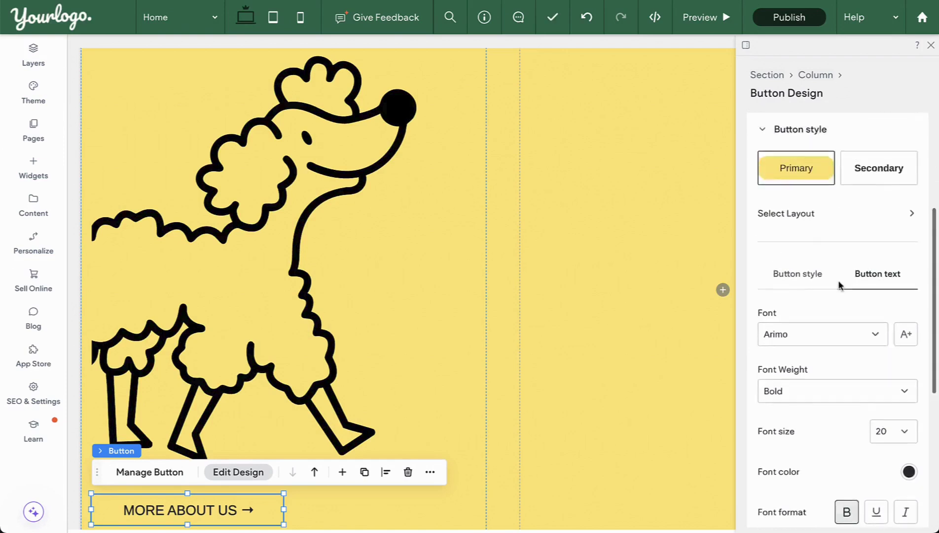
{"action": "scroll", "coordinate": [840, 285], "scroll_direction": "up", "scroll_amount": 5}
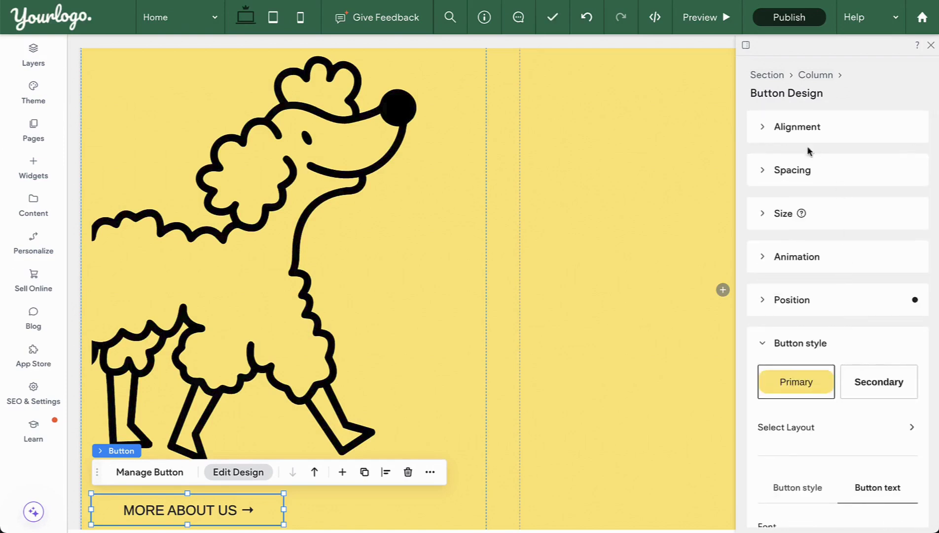
{"action": "left_click", "coordinate": [799, 132]}
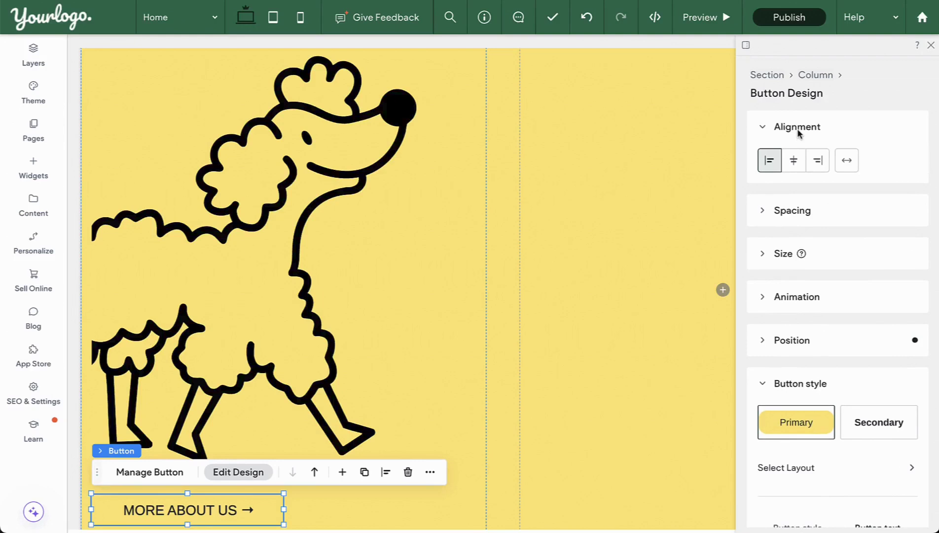
{"action": "left_click", "coordinate": [820, 164]}
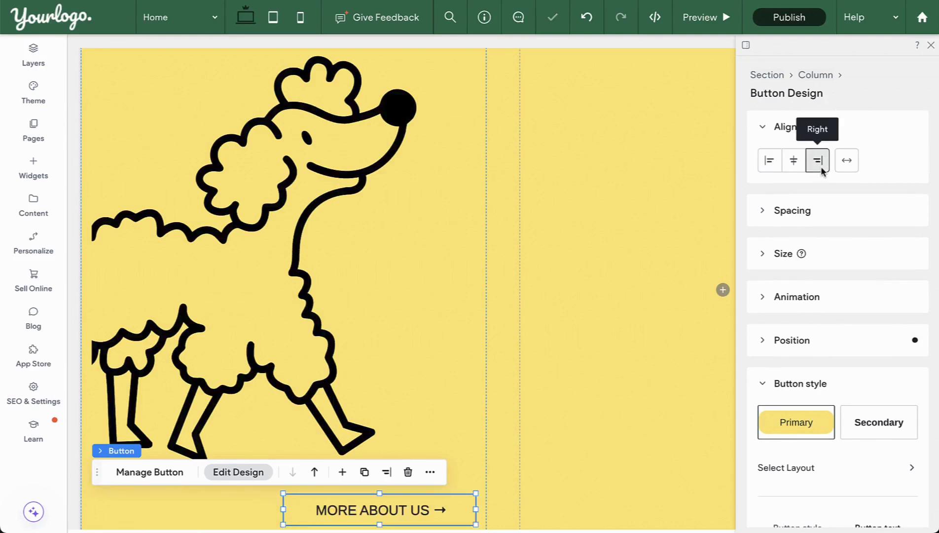
{"action": "left_click", "coordinate": [335, 192]}
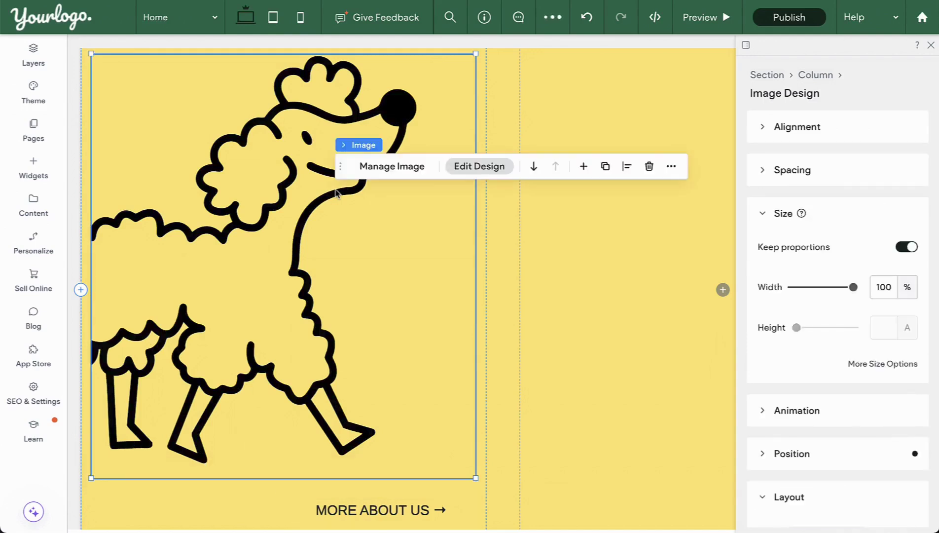
{"action": "left_click", "coordinate": [778, 132]}
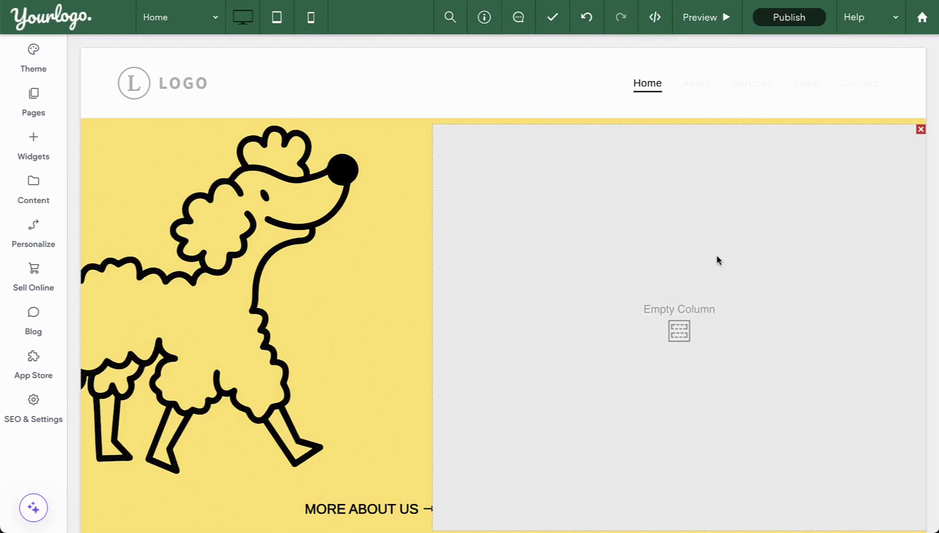
- Add the text "We're dedicated to providing your furry friend with the best possible health and wellbeing. With us, your pet is in good hands." to the empty column
{"action": "left_click", "coordinate": [717, 260]}
{"action": "left_click", "coordinate": [374, 92]}
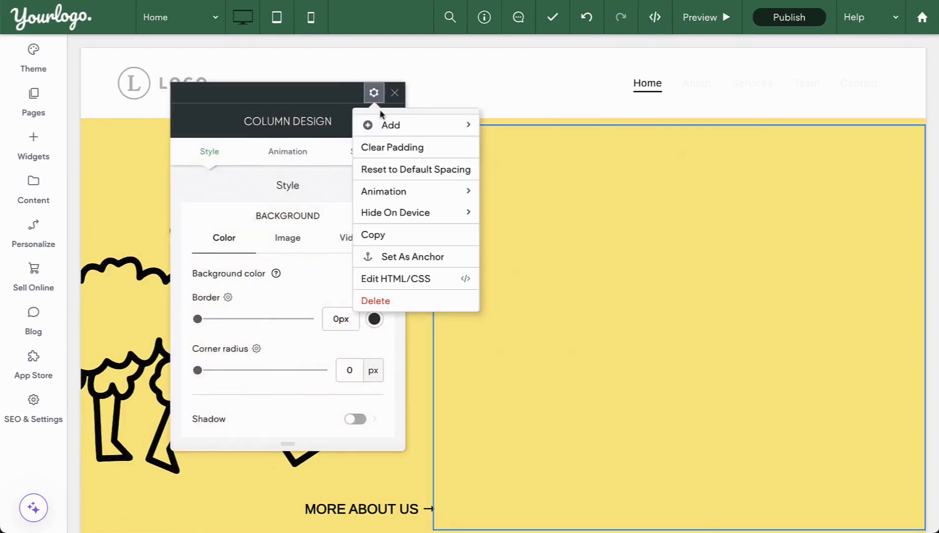
{"action": "mouse_move", "coordinate": [419, 124]}
{"action": "mouse_move", "coordinate": [567, 171]}
{"action": "left_click", "coordinate": [612, 172]}
{"action": "type", "text": "We're de"}
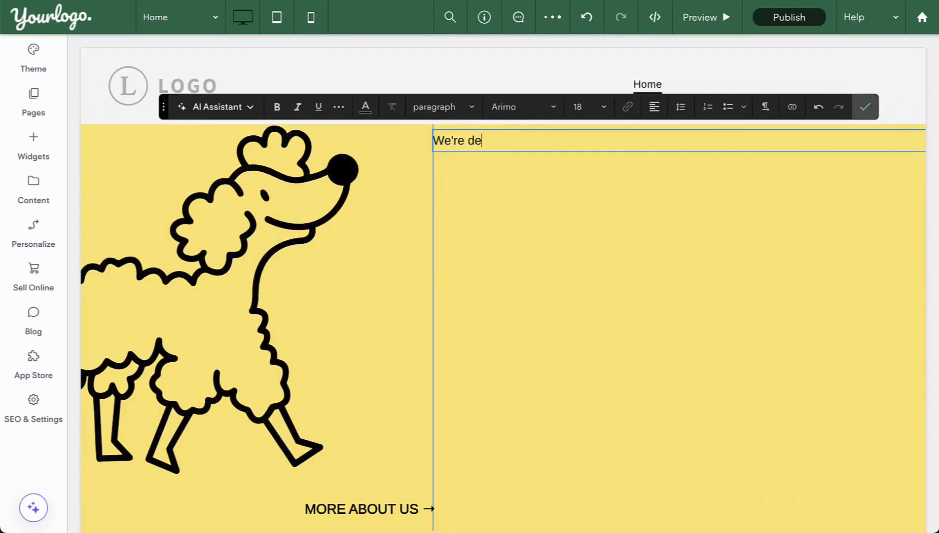
{"action": "type", "text": "dicated to providing your furry friend with the best possible health and wellbeing. With us, your pet is in good hands."}
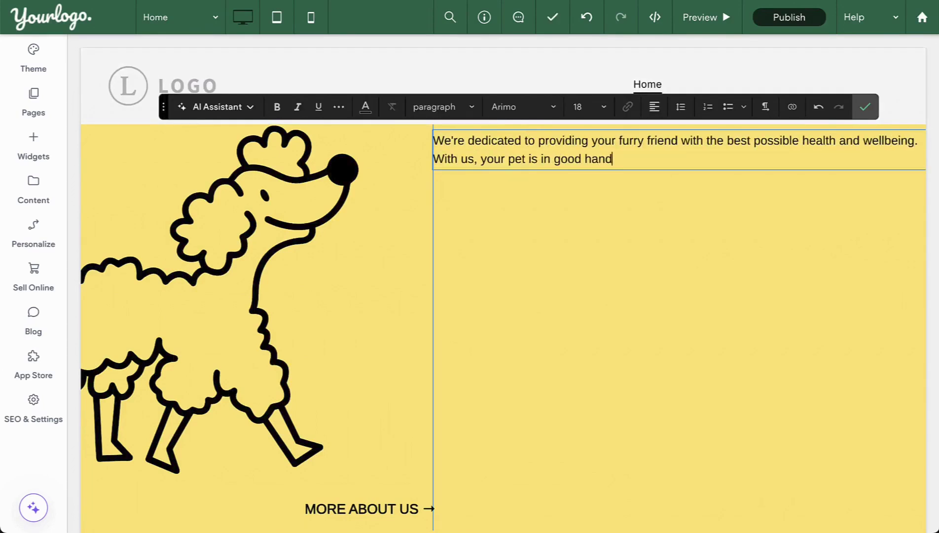
{"action": "left_click", "coordinate": [799, 179]}
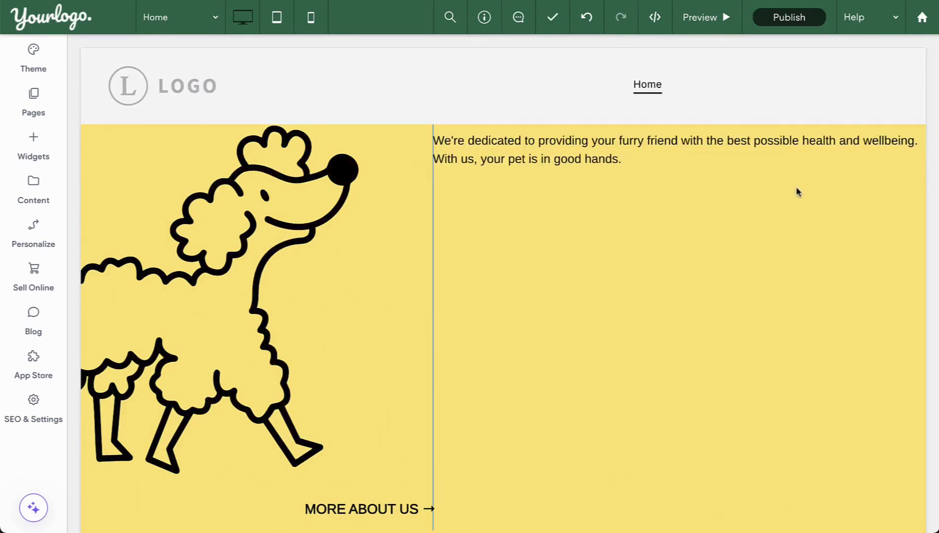
- Add a two-column inner row below the paragraph and clear its padding
{"action": "right_click", "coordinate": [799, 183]}
{"action": "mouse_move", "coordinate": [791, 245]}
{"action": "left_click", "coordinate": [725, 272]}
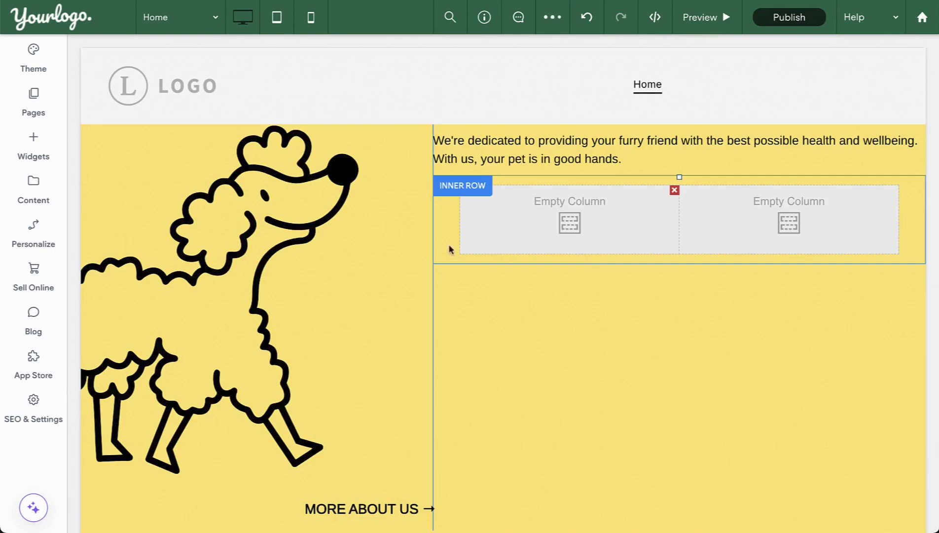
{"action": "left_click", "coordinate": [449, 190]}
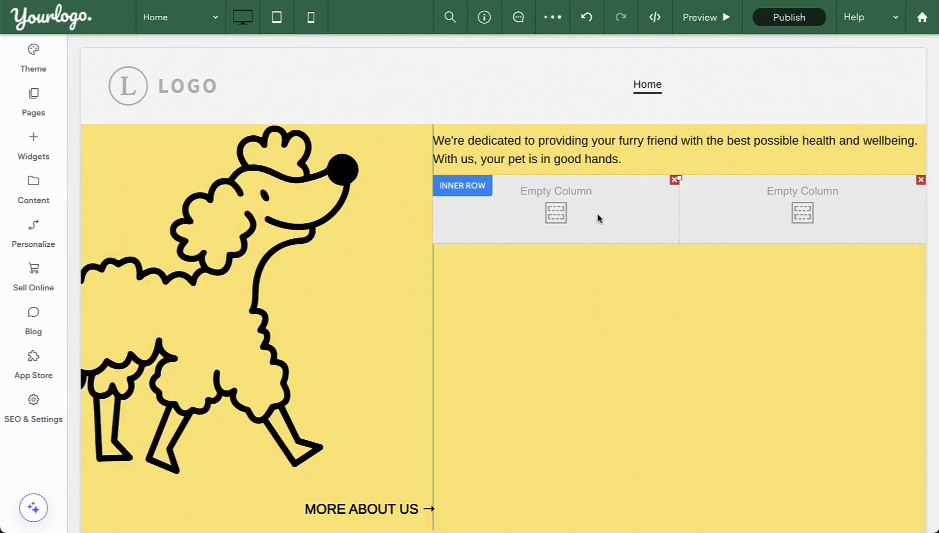
- Search the widgets for "divi" and add a Divider to the inner row's left column
{"action": "left_click", "coordinate": [596, 215]}
{"action": "left_click", "coordinate": [373, 94]}
{"action": "mouse_move", "coordinate": [444, 125]}
{"action": "mouse_move", "coordinate": [525, 150]}
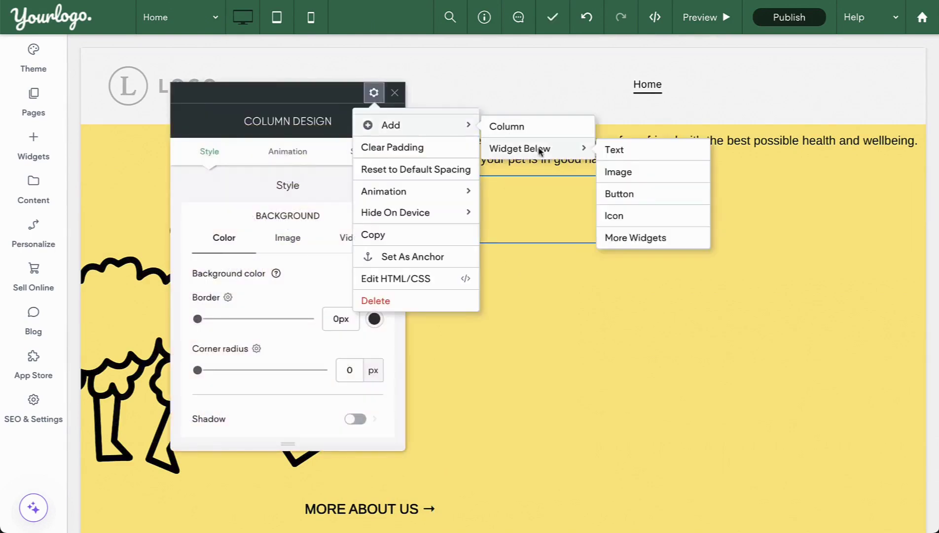
{"action": "left_click", "coordinate": [637, 239]}
{"action": "type", "text": "divi"}
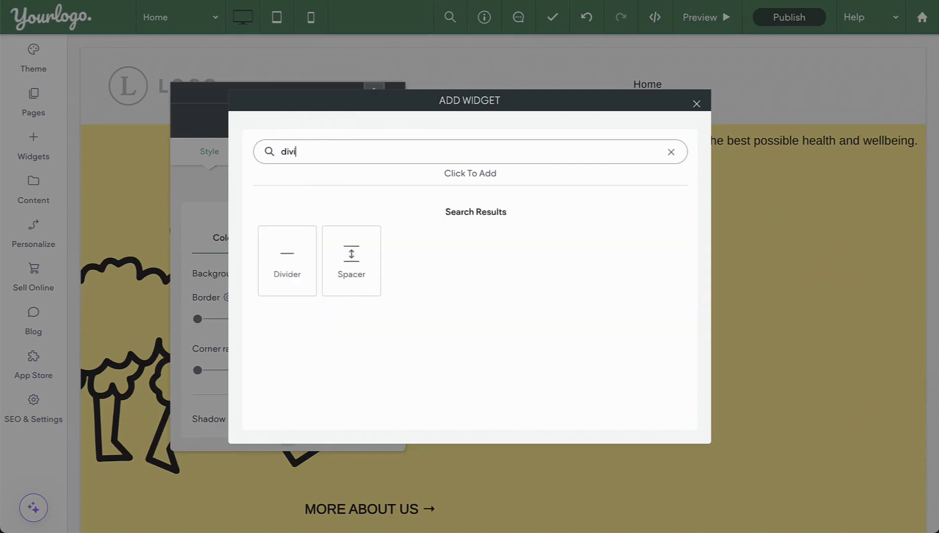
{"action": "left_click", "coordinate": [299, 259]}
- Set the divider's line colour to #c5c5c5
{"action": "scroll", "coordinate": [326, 276], "scroll_direction": "down", "scroll_amount": 1}
{"action": "left_click", "coordinate": [372, 294]}
{"action": "left_click", "coordinate": [373, 354]}
{"action": "scroll", "coordinate": [228, 480], "scroll_direction": "down", "scroll_amount": 1}
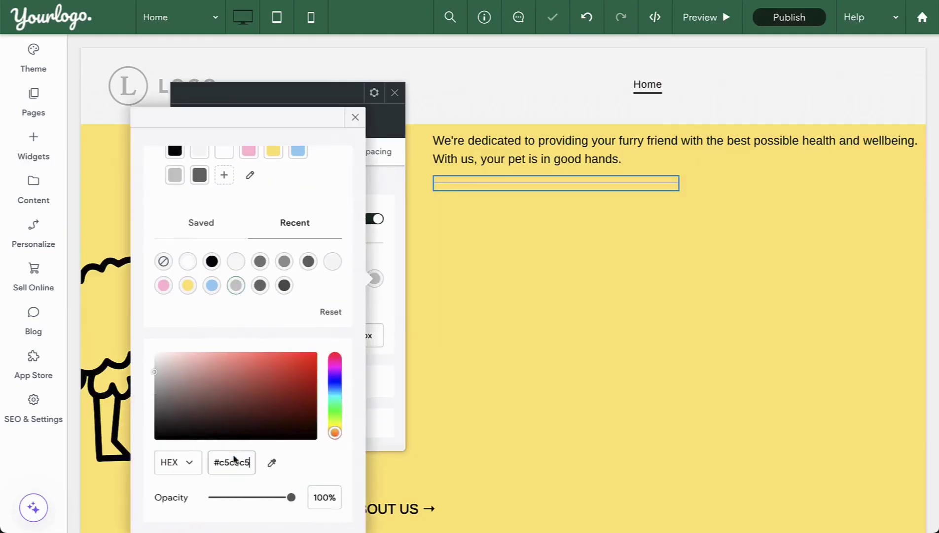
{"action": "left_click", "coordinate": [394, 92]}
- Add a text block reading "26 EXPERTS" below the divider and format it as Heading 3
{"action": "left_click", "coordinate": [479, 211]}
{"action": "left_click", "coordinate": [373, 92]}
{"action": "mouse_move", "coordinate": [388, 124]}
{"action": "mouse_move", "coordinate": [530, 148]}
{"action": "left_click", "coordinate": [614, 149]}
{"action": "type", "text": "26 Experts"}
{"action": "triple_click", "coordinate": [498, 210]}
{"action": "left_click", "coordinate": [442, 173]}
{"action": "left_click", "coordinate": [474, 269]}
- Add a paragraph reading "Specializing in different areas" below the 26 EXPERTS heading
{"action": "left_click", "coordinate": [561, 165]}
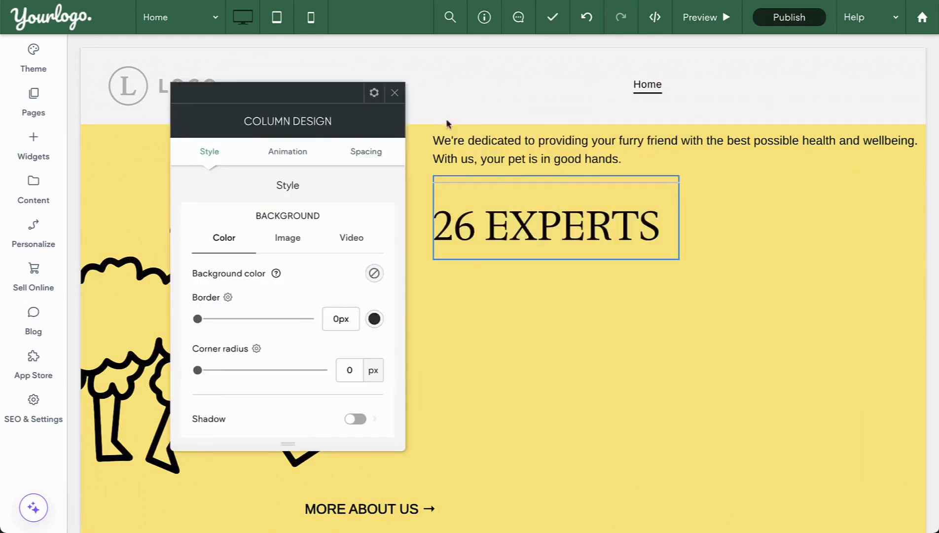
{"action": "left_click", "coordinate": [373, 91]}
{"action": "mouse_move", "coordinate": [427, 120]}
{"action": "left_click", "coordinate": [635, 160]}
{"action": "type", "text": "Specializing in different areas"}
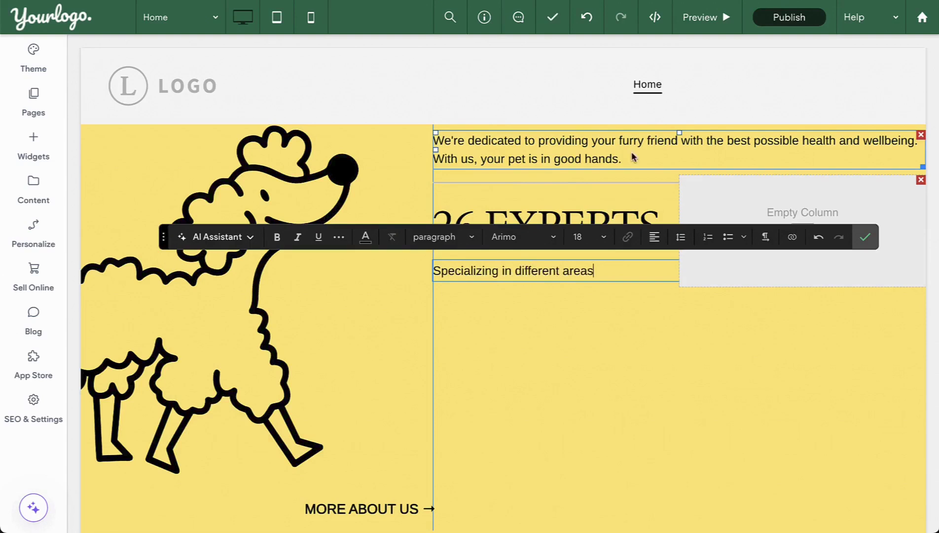
{"action": "left_click", "coordinate": [864, 237]}
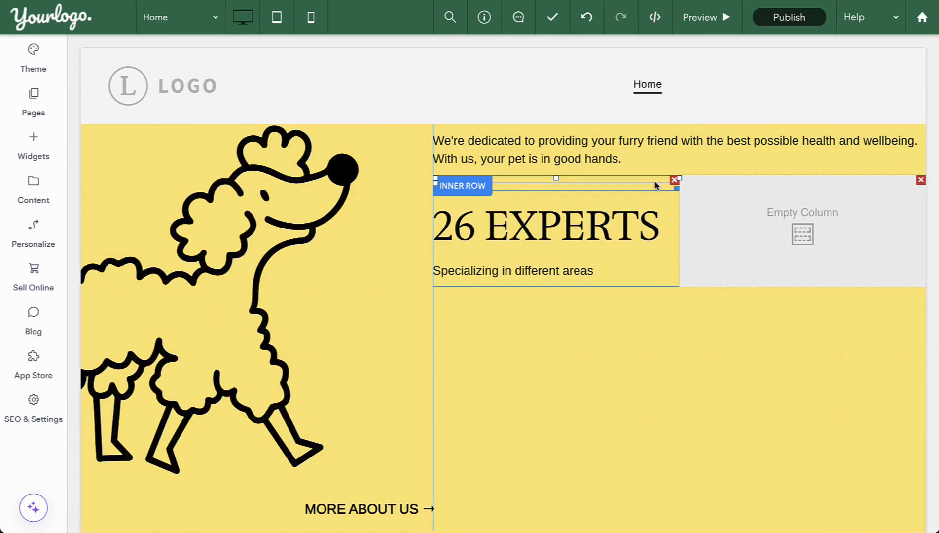
- Copy the divider above 26 EXPERTS into the empty column of the inner row
{"action": "right_click", "coordinate": [653, 185]}
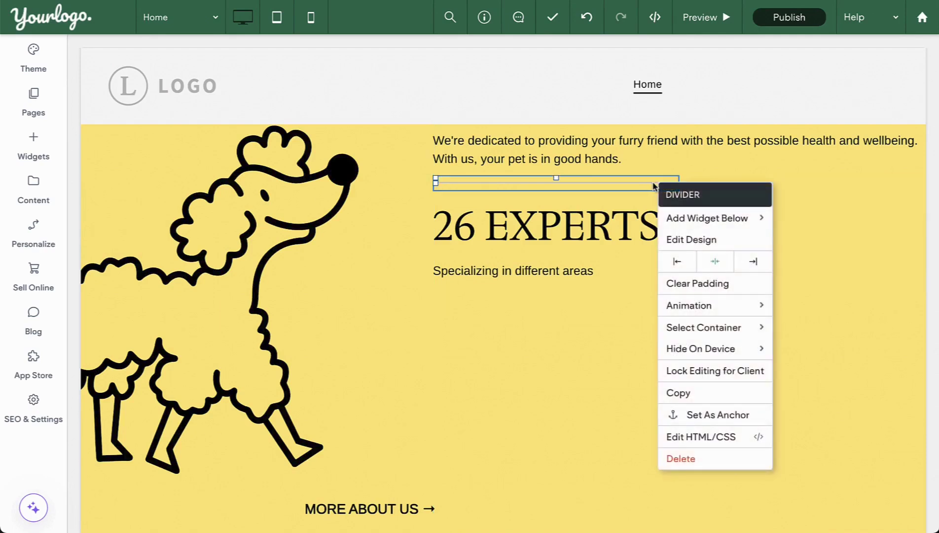
{"action": "left_click", "coordinate": [705, 395]}
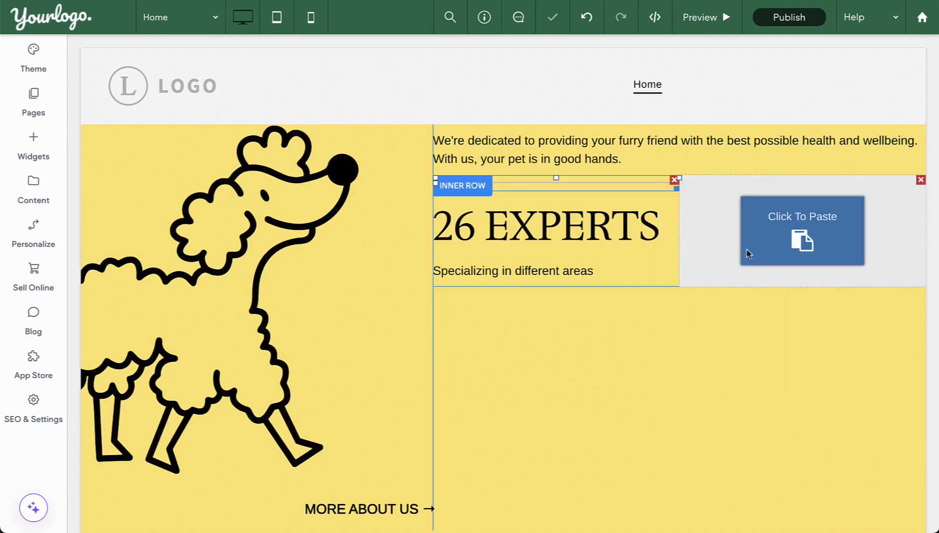
{"action": "left_click", "coordinate": [767, 229]}
- Copy the 26 EXPERTS heading below the right column's divider and change the copy's text to "12 YEARS"
{"action": "right_click", "coordinate": [613, 225]}
{"action": "left_click", "coordinate": [668, 428]}
{"action": "right_click", "coordinate": [748, 222]}
{"action": "left_click", "coordinate": [785, 452]}
{"action": "left_click", "coordinate": [762, 226]}
{"action": "type", "text": "12 YEARS"}
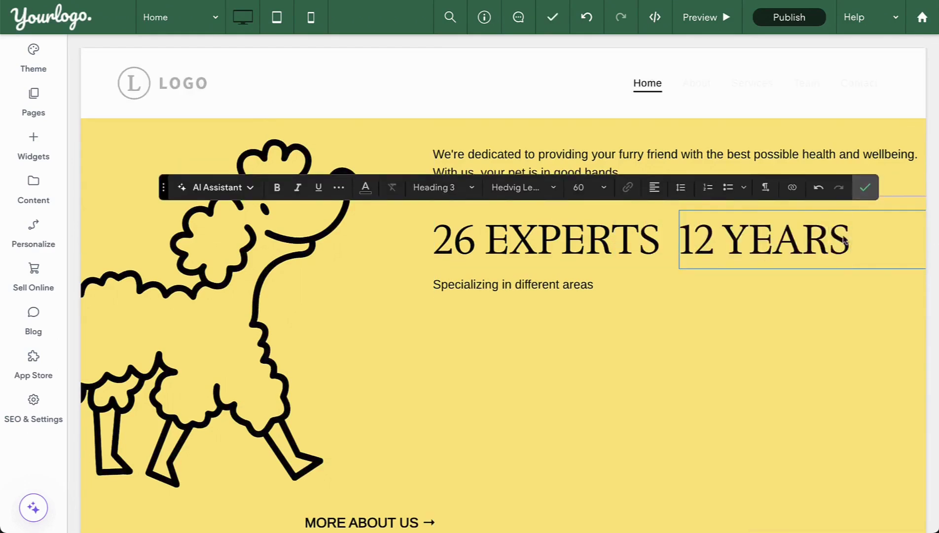
{"action": "left_click", "coordinate": [789, 285]}
- Paste a text block below the 12 YEARS heading and change its text to "Of operation"
{"action": "left_click", "coordinate": [733, 287]}
{"action": "left_click", "coordinate": [620, 92]}
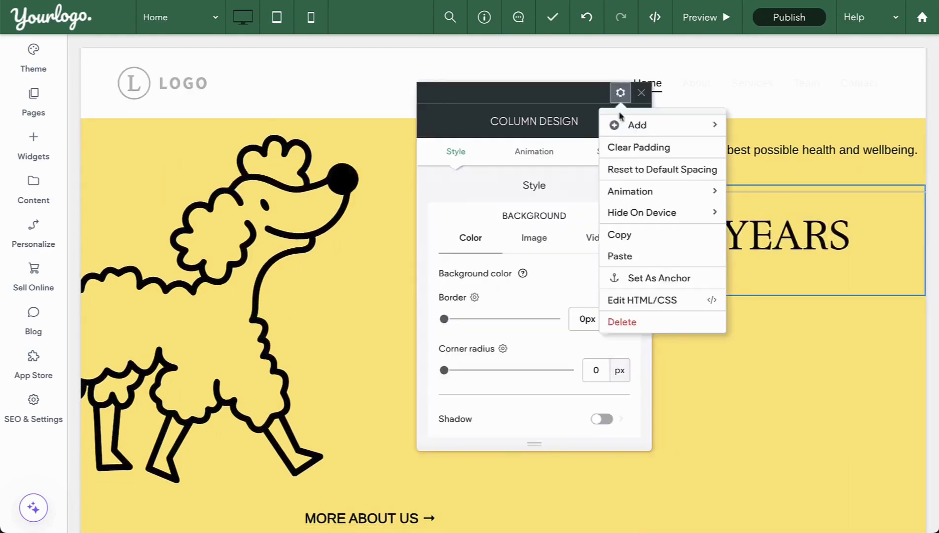
{"action": "left_click", "coordinate": [619, 255]}
{"action": "left_click", "coordinate": [740, 280]}
{"action": "type", "text": "Of operation"}
{"action": "left_click", "coordinate": [865, 246]}
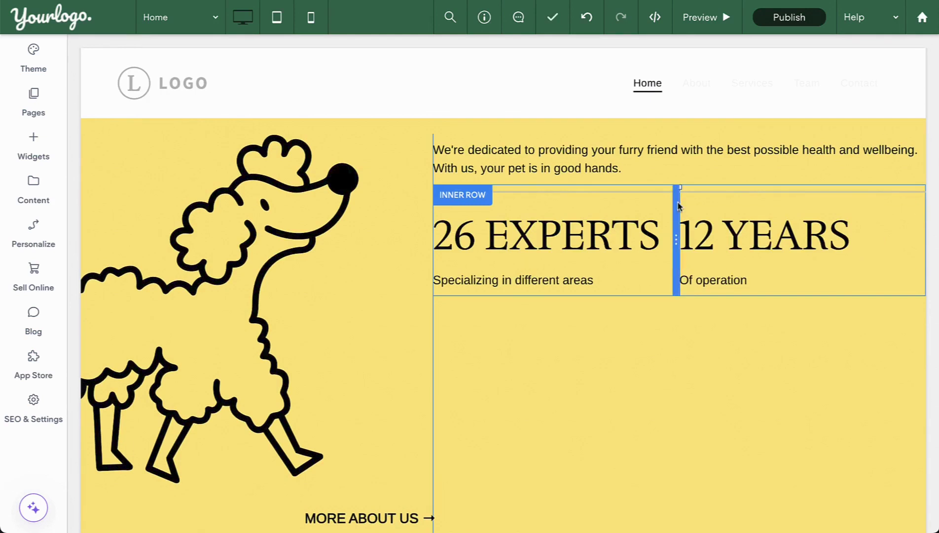
- Add outer spacing on the right side of the 26 EXPERTS column to separate it from the 12 YEARS column
{"action": "left_click", "coordinate": [685, 217]}
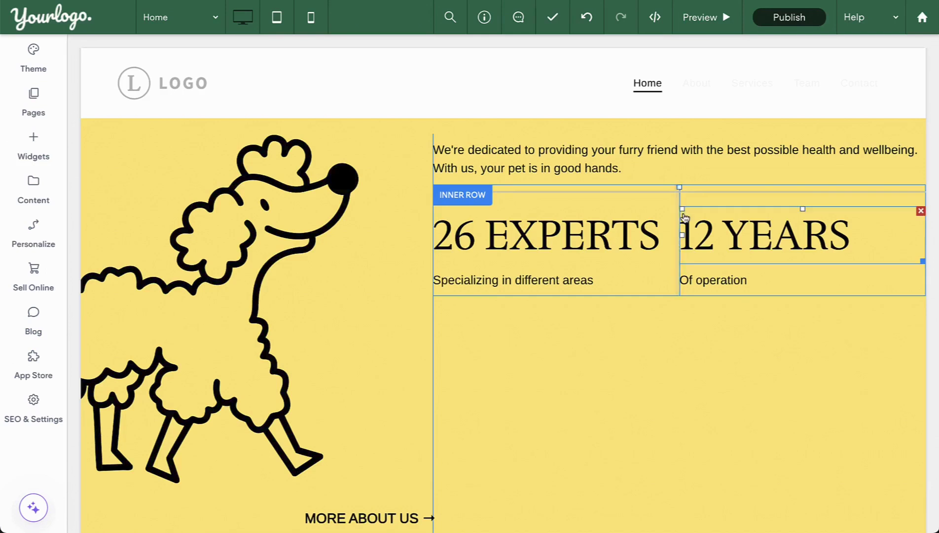
{"action": "left_click", "coordinate": [674, 212]}
{"action": "left_click", "coordinate": [366, 151]}
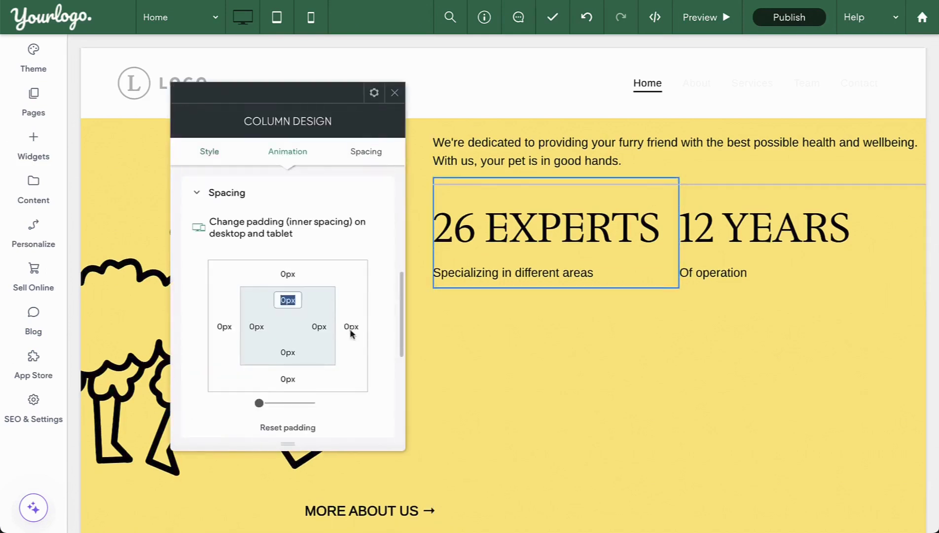
{"action": "left_click", "coordinate": [351, 326]}
{"action": "left_click", "coordinate": [398, 94]}
{"action": "left_click", "coordinate": [608, 180]}
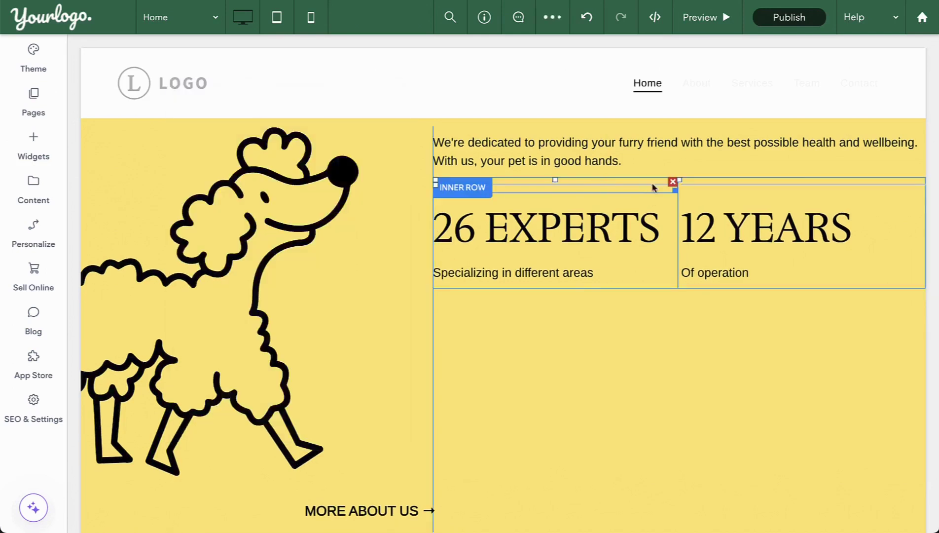
{"action": "left_click", "coordinate": [685, 202]}
{"action": "left_click", "coordinate": [681, 199]}
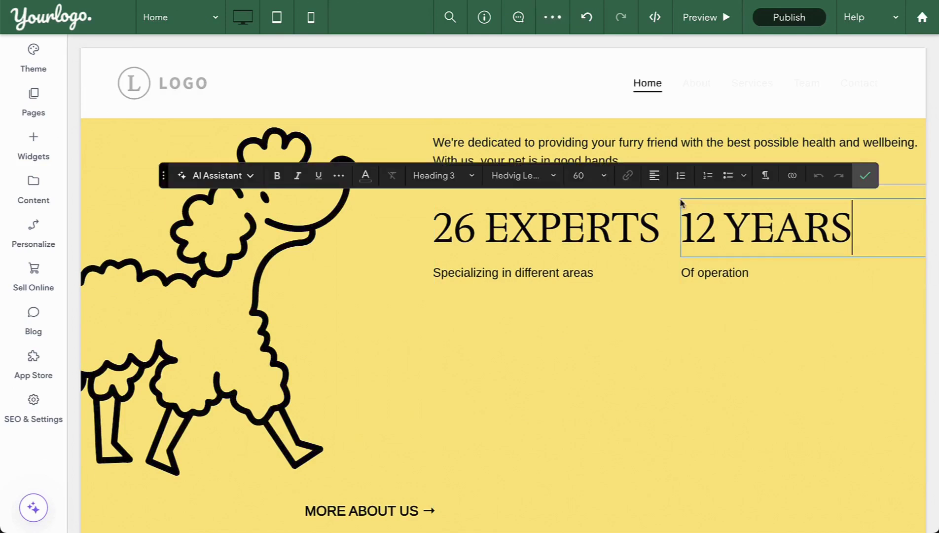
{"action": "left_click", "coordinate": [865, 175]}
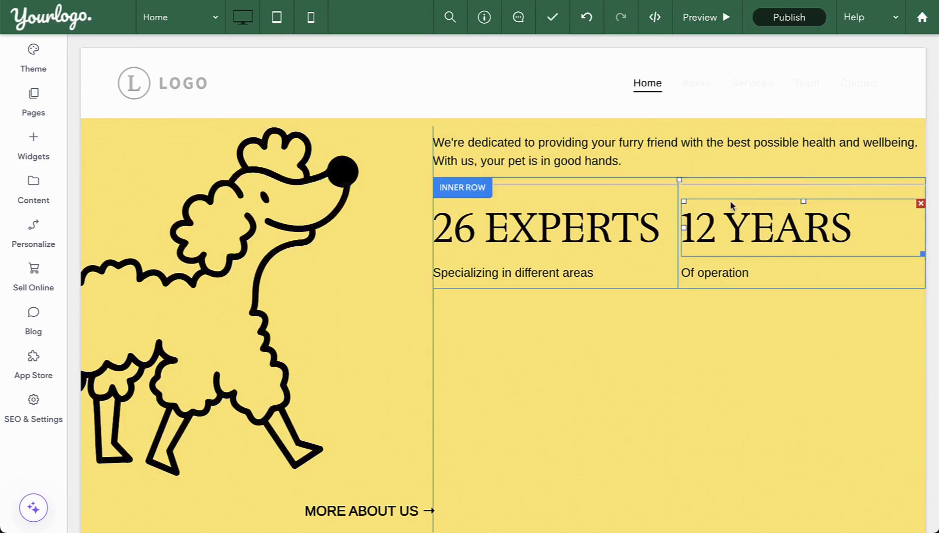
{"action": "double_click", "coordinate": [679, 199]}
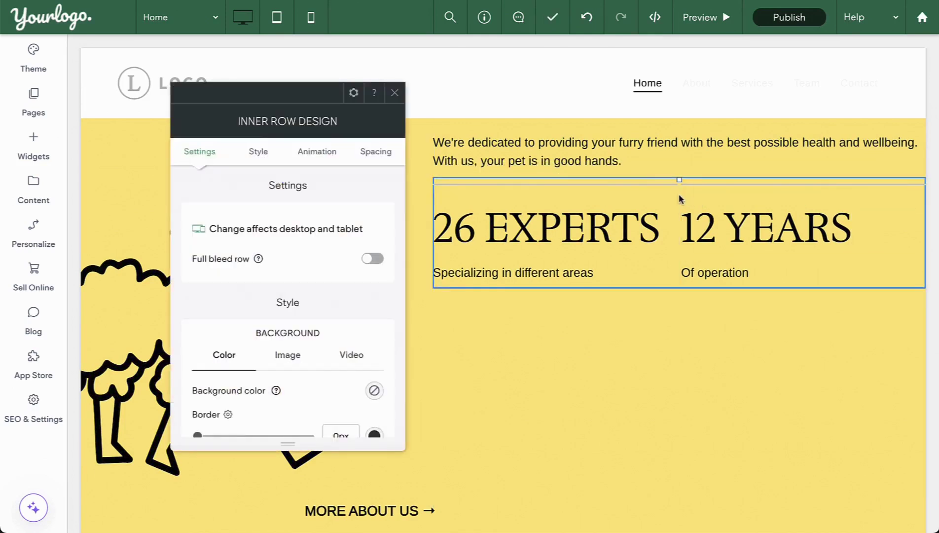
{"action": "left_click", "coordinate": [394, 93]}
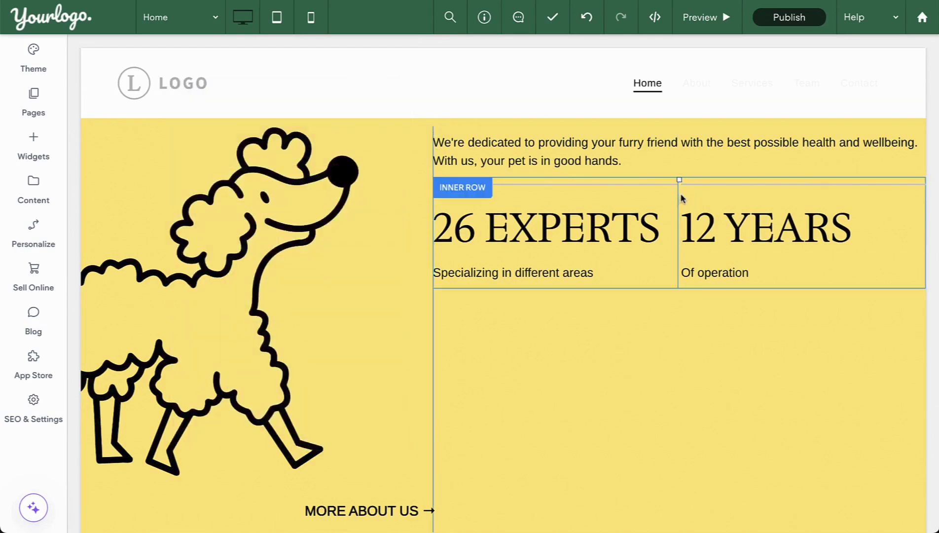
- Set the left outer margin of the 12 YEARS column to 5px
{"action": "right_click", "coordinate": [749, 236]}
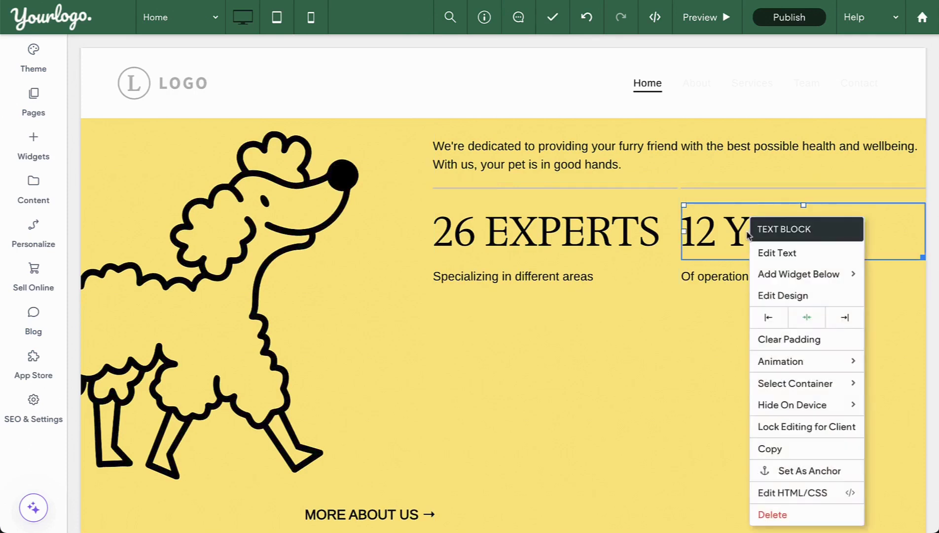
{"action": "mouse_move", "coordinate": [791, 382]}
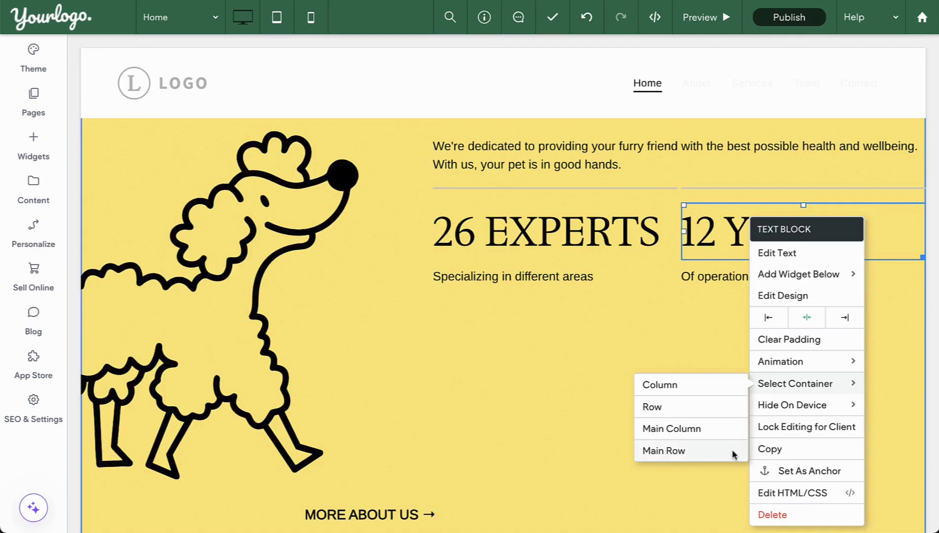
{"action": "left_click", "coordinate": [726, 386]}
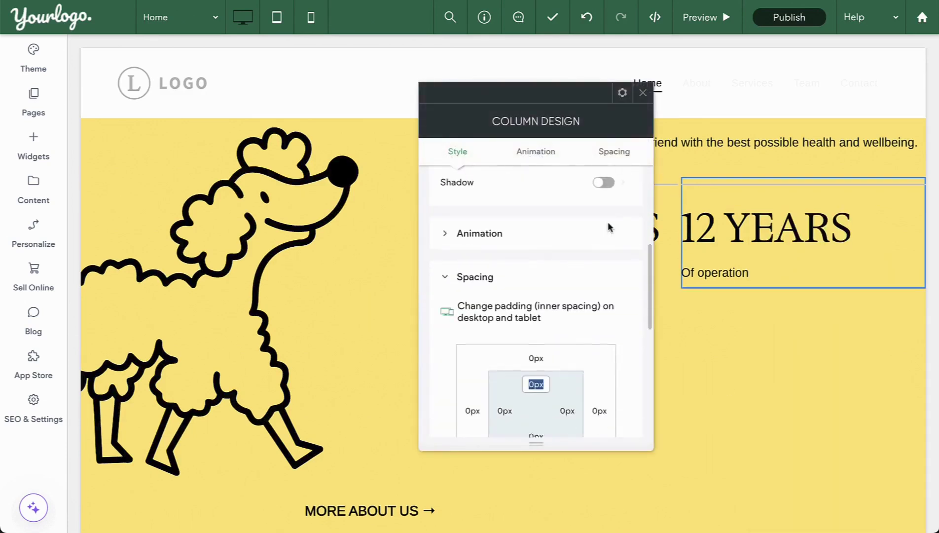
{"action": "left_click", "coordinate": [469, 370]}
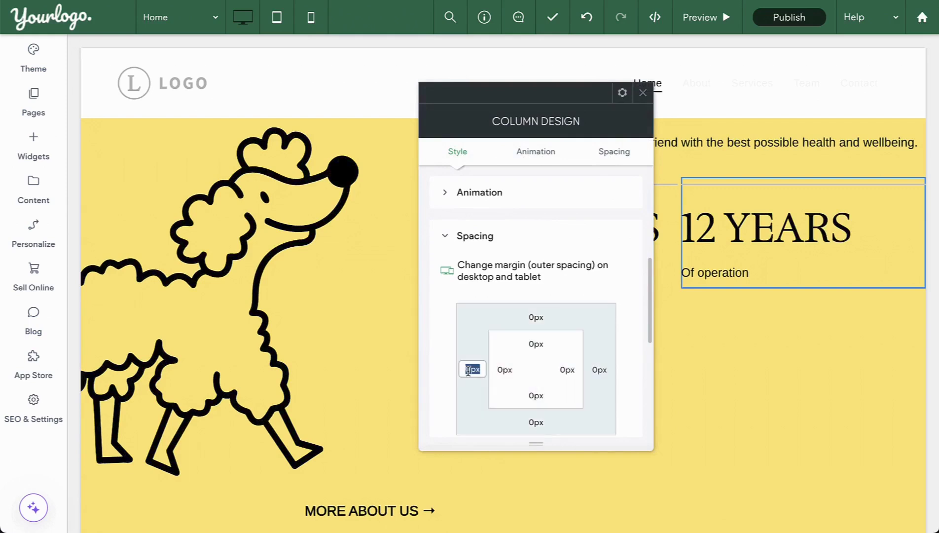
{"action": "type", "text": "5px"}
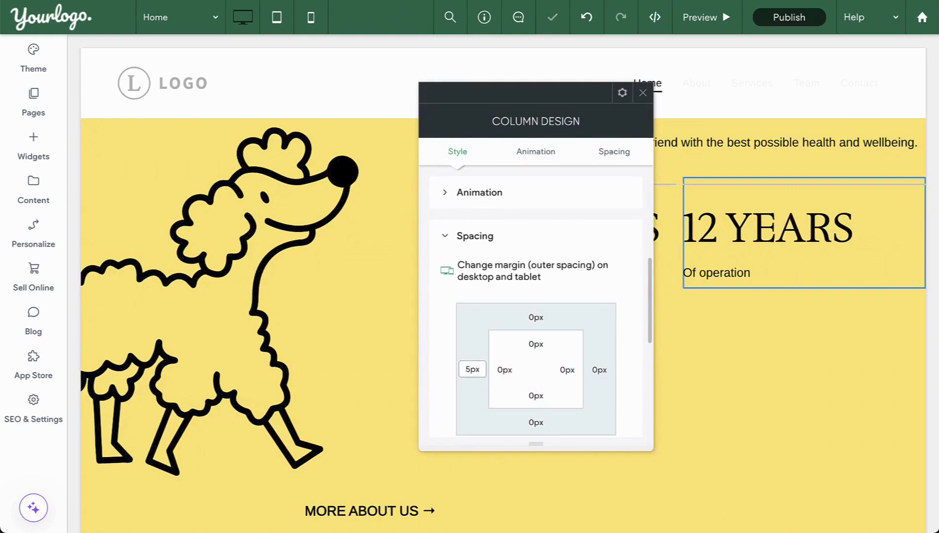
{"action": "left_click", "coordinate": [643, 92]}
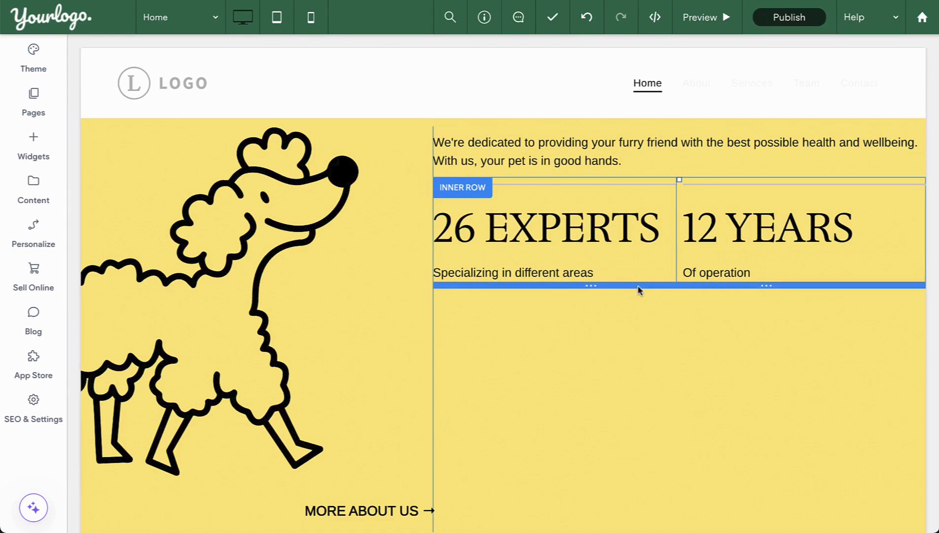
- Duplicate the inner row holding 26 EXPERTS and 12 YEARS by pasting a copy below it in the same column
{"action": "left_click", "coordinate": [469, 190]}
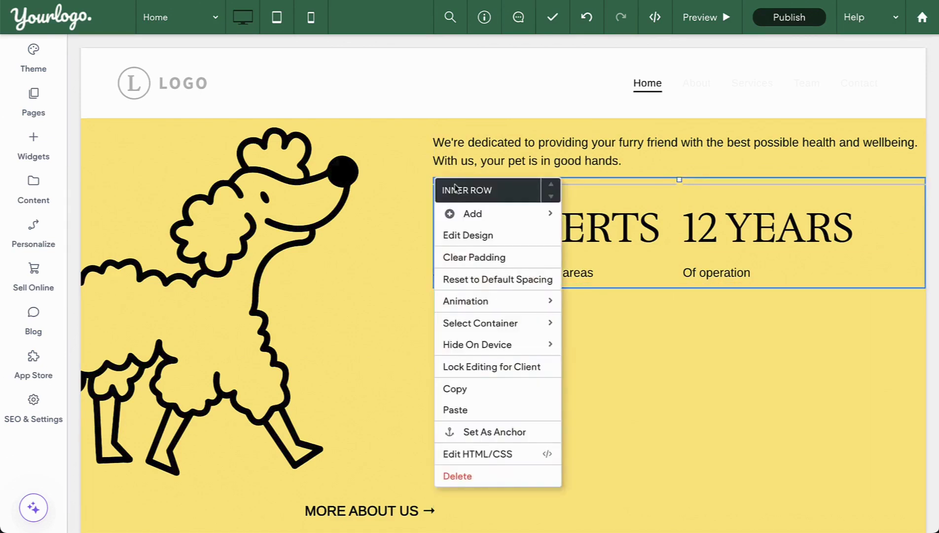
{"action": "left_click", "coordinate": [486, 388]}
{"action": "left_click", "coordinate": [472, 289]}
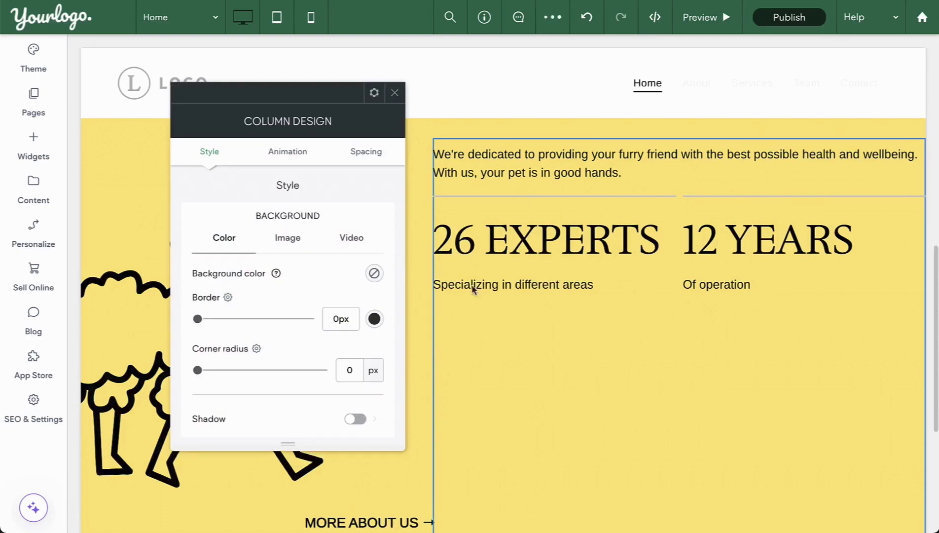
{"action": "left_click", "coordinate": [374, 92]}
{"action": "left_click", "coordinate": [385, 254]}
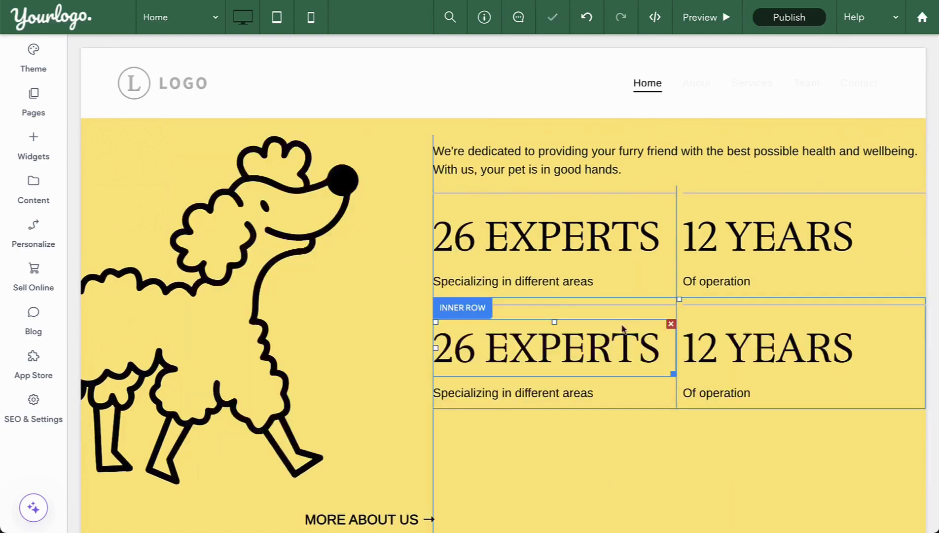
- Change the copied row's 26 EXPERTS heading to "OVER 500" and its description to "Surgeries performed annually"
{"action": "double_click", "coordinate": [595, 345]}
{"action": "type", "text": "OVER 500"}
{"action": "double_click", "coordinate": [571, 394]}
{"action": "type", "text": "Surgeries performed ann"}
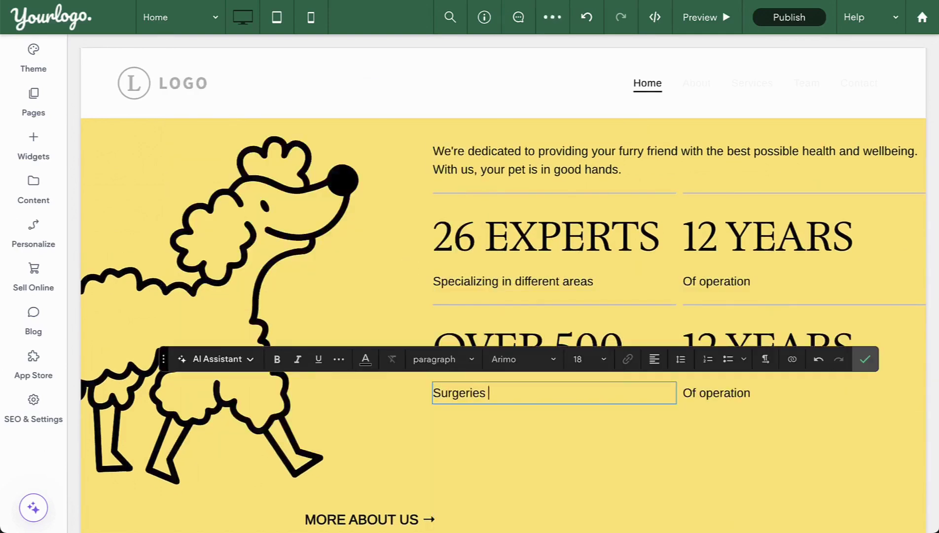
{"action": "type", "text": "ually"}
- Change the copied row's 12 YEARS heading to "95%" and its description to "Success rate in treating emergencies"
{"action": "double_click", "coordinate": [874, 360]}
{"action": "type", "text": "95%"}
{"action": "double_click", "coordinate": [716, 392]}
{"action": "type", "text": "Success rate in treating emergencies"}
{"action": "left_click", "coordinate": [871, 365]}
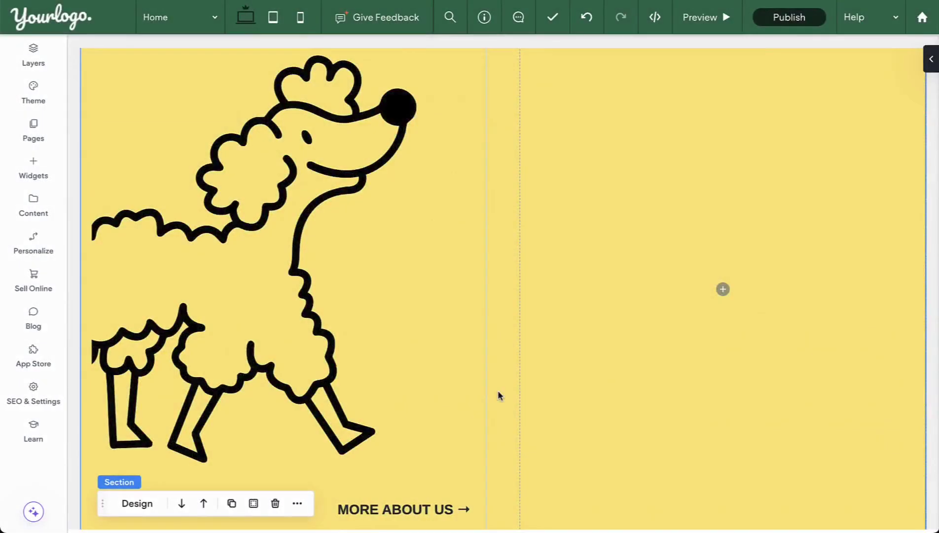
- In the other editor version, add a text block reading "We're dedicated to providing your furry friend with the best possible health and wellbeing. With us, your pet is in good hand."
{"action": "left_click", "coordinate": [723, 289]}
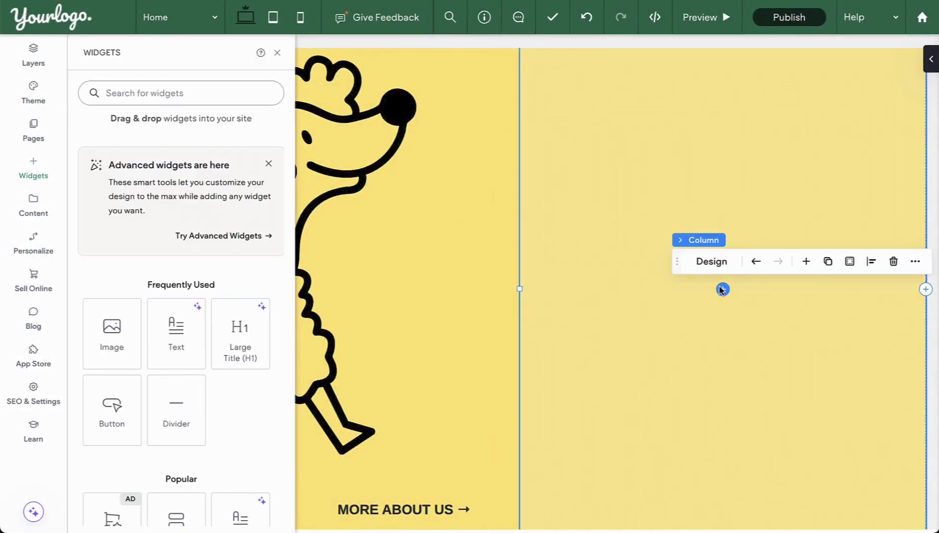
{"action": "left_click", "coordinate": [176, 331]}
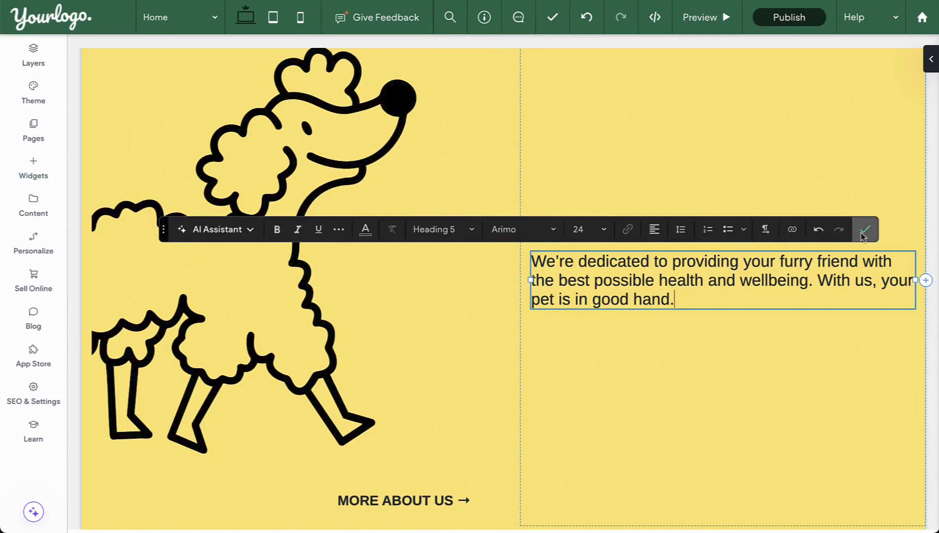
{"action": "left_click", "coordinate": [865, 229]}
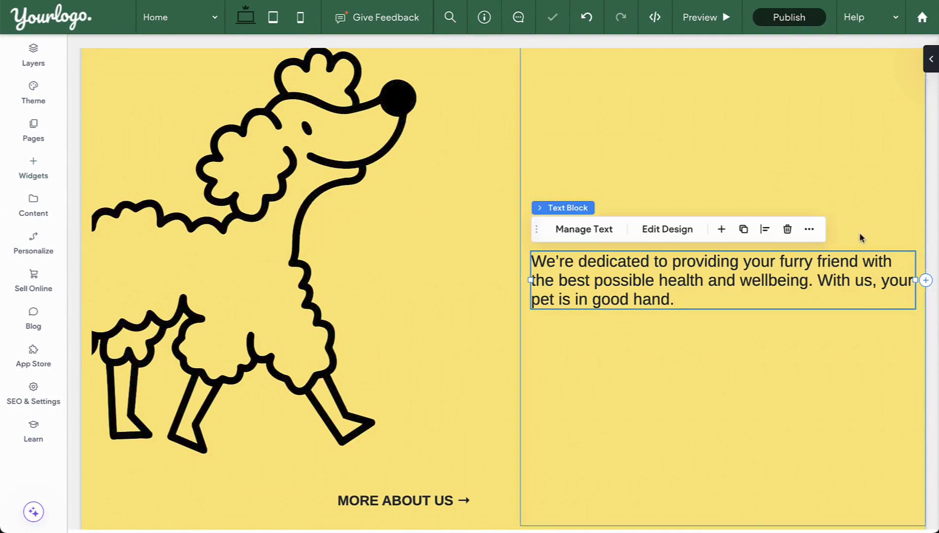
{"action": "left_click", "coordinate": [861, 238]}
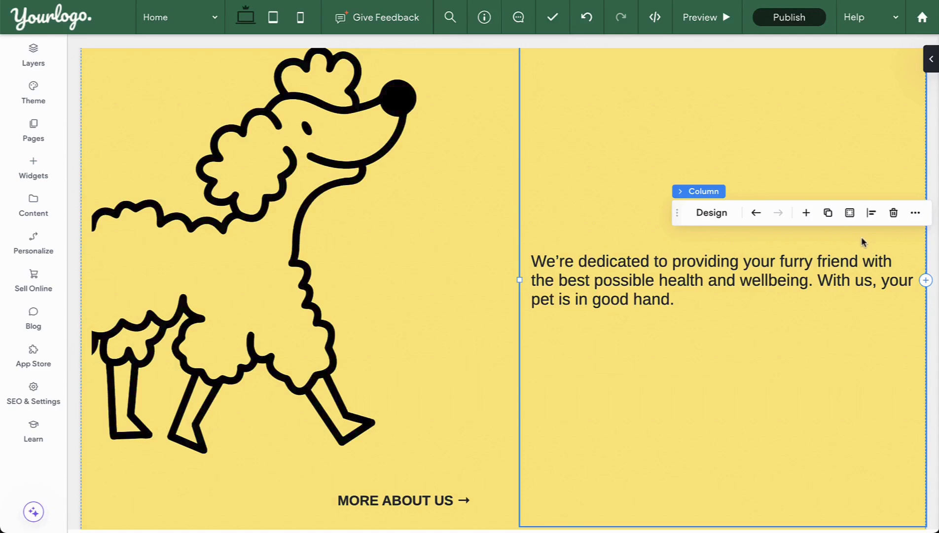
- Add a horizontally stacked inner column below the intro text and nest a vertically stacked inner column inside its first half
{"action": "left_click", "coordinate": [43, 170]}
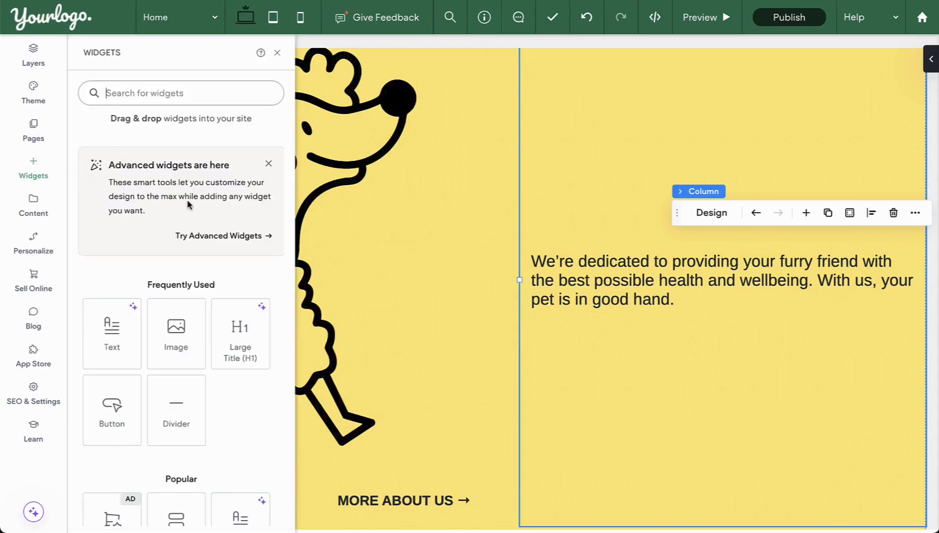
{"action": "scroll", "coordinate": [188, 204], "scroll_direction": "down", "scroll_amount": 5}
{"action": "scroll", "coordinate": [188, 204], "scroll_direction": "down", "scroll_amount": 10}
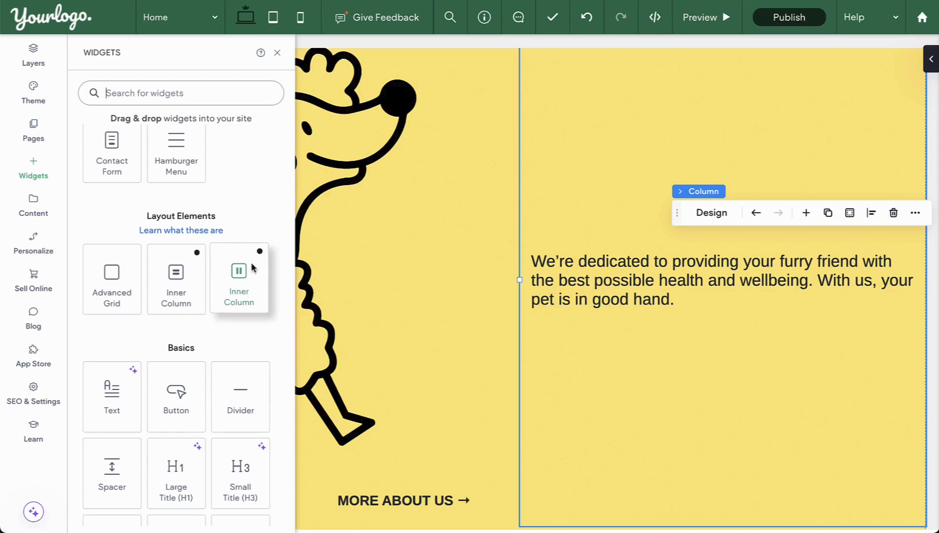
{"action": "left_click", "coordinate": [254, 285]}
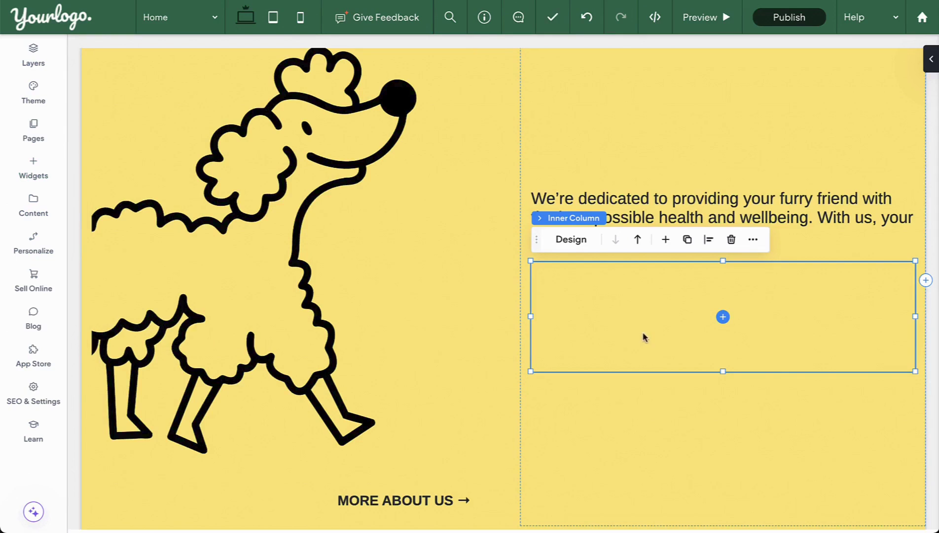
{"action": "left_click", "coordinate": [722, 316]}
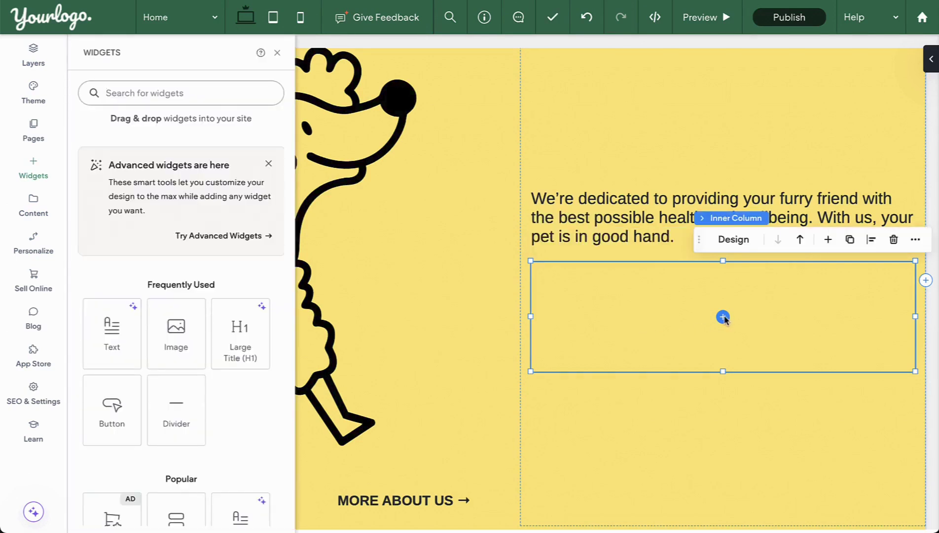
{"action": "scroll", "coordinate": [200, 425], "scroll_direction": "down", "scroll_amount": 8}
{"action": "scroll", "coordinate": [199, 425], "scroll_direction": "down", "scroll_amount": 3}
{"action": "left_click", "coordinate": [191, 413]}
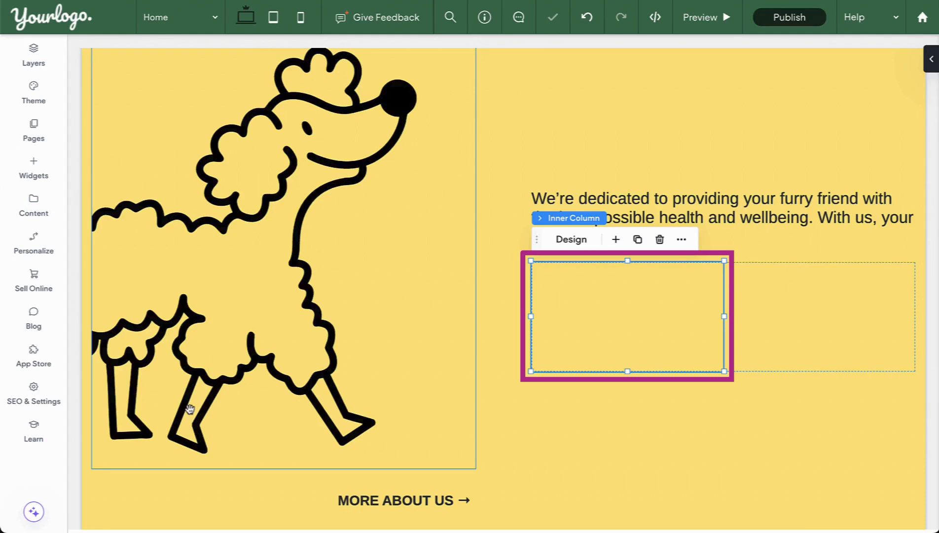
- Insert a divider into the nested inner column
{"action": "left_click", "coordinate": [615, 239]}
{"action": "type", "text": "divi"}
{"action": "left_click", "coordinate": [111, 184]}
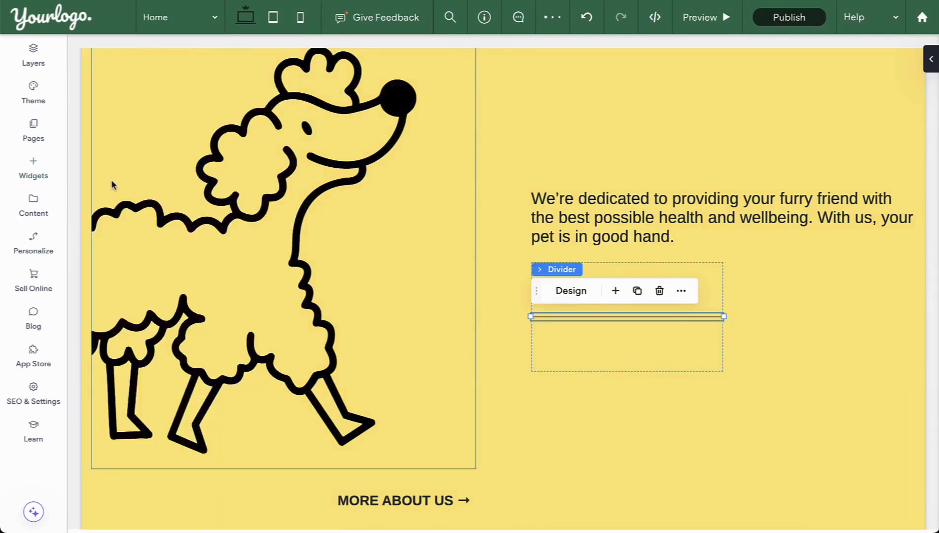
- Change the new divider's line color to a light grey
{"action": "left_click", "coordinate": [570, 291]}
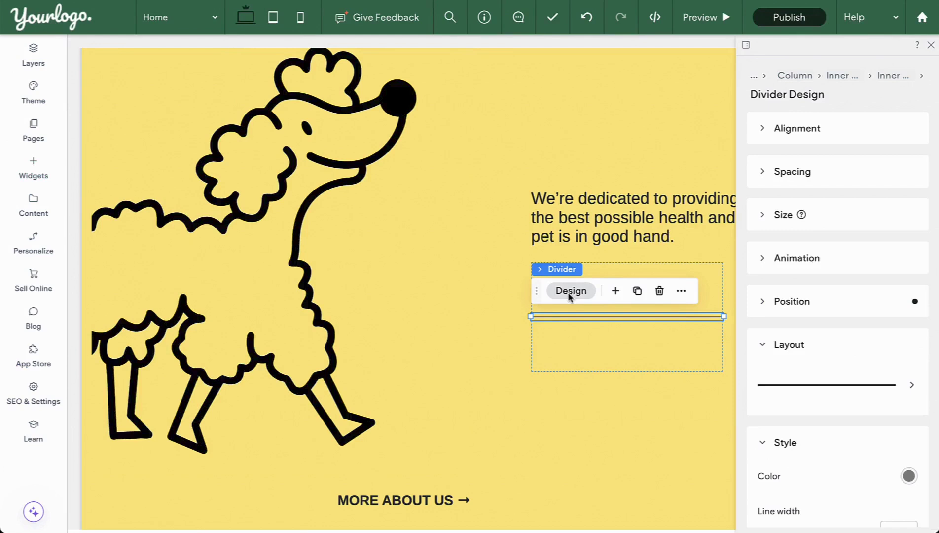
{"action": "scroll", "coordinate": [851, 421], "scroll_direction": "down", "scroll_amount": 2}
{"action": "left_click", "coordinate": [910, 393]}
{"action": "left_click", "coordinate": [710, 236]}
{"action": "left_click", "coordinate": [890, 124]}
{"action": "left_click", "coordinate": [684, 340]}
{"action": "scroll", "coordinate": [689, 342], "scroll_direction": "up", "scroll_amount": 1}
{"action": "scroll", "coordinate": [671, 338], "scroll_direction": "down", "scroll_amount": 1}
- Add a small title (H3) below the divider reading "26 EXPERTS"
{"action": "left_click", "coordinate": [33, 168]}
{"action": "type", "text": "h3"}
{"action": "left_click_drag", "start_coordinate": [113, 190], "coordinate": [627, 296]}
{"action": "type", "text": "26 EXPE"}
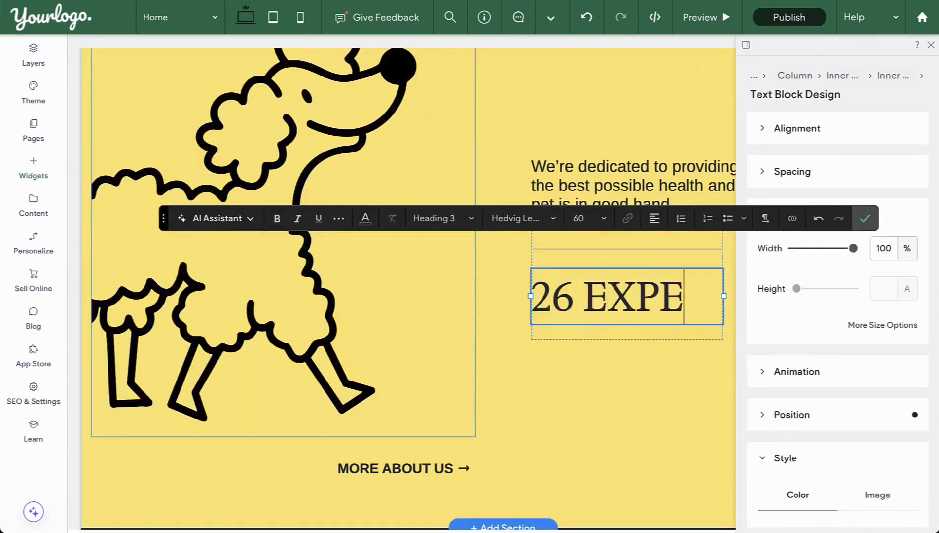
{"action": "type", "text": "RTS"}
{"action": "left_click", "coordinate": [863, 245]}
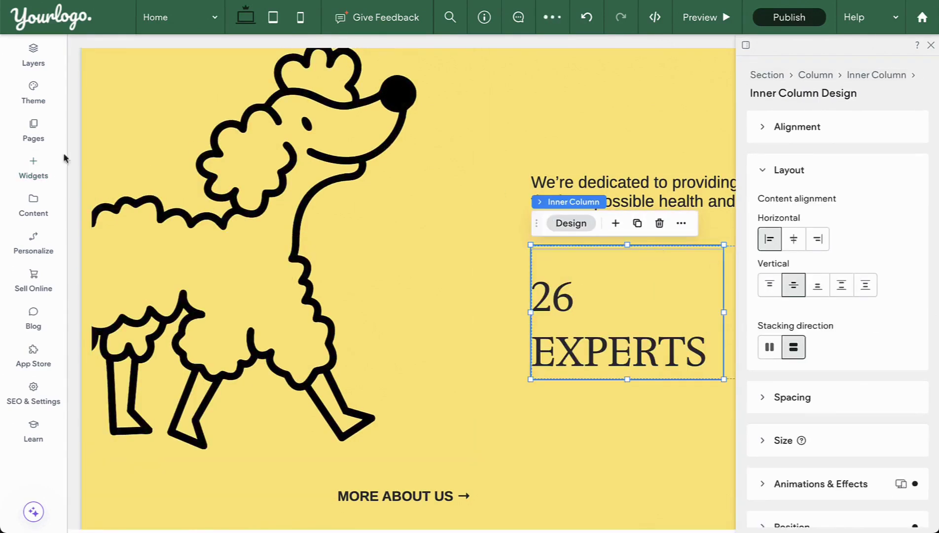
- Add a paragraph below the 26 EXPERTS heading reading "Specializing in different areas"
{"action": "left_click", "coordinate": [33, 165]}
{"action": "left_click", "coordinate": [112, 318]}
{"action": "type", "text": "Specializing in different areas"}
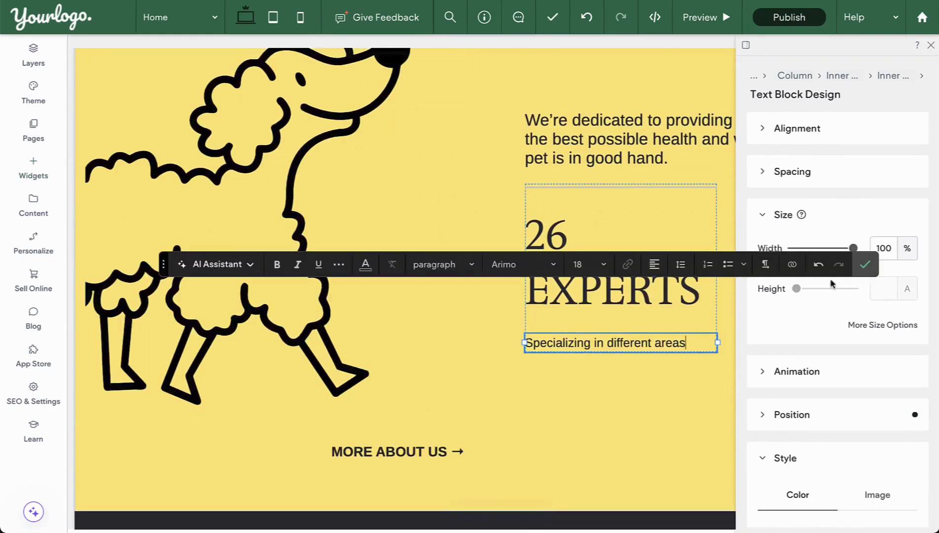
{"action": "left_click", "coordinate": [865, 263]}
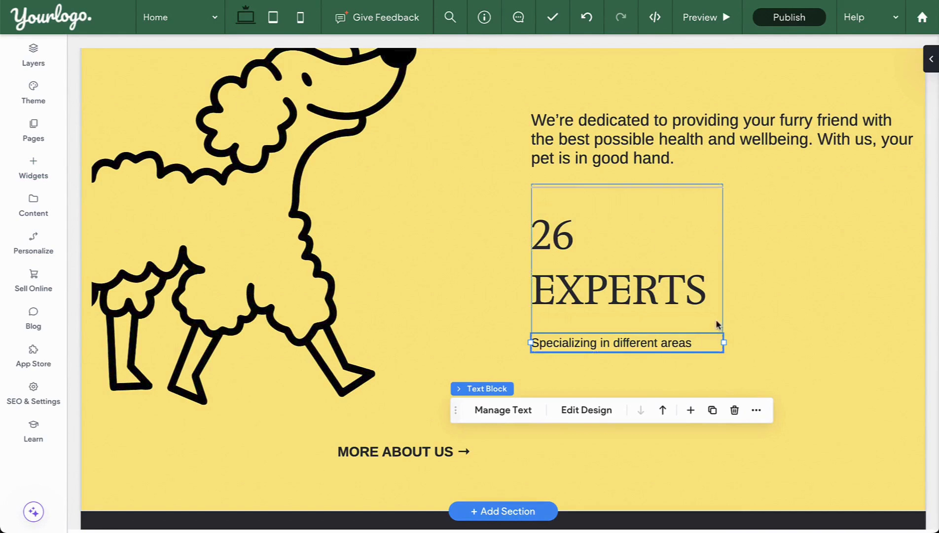
- Try the Top, Middle and Space between vertical alignments on the 26 EXPERTS inner column, ending on Middle
{"action": "left_click", "coordinate": [718, 324]}
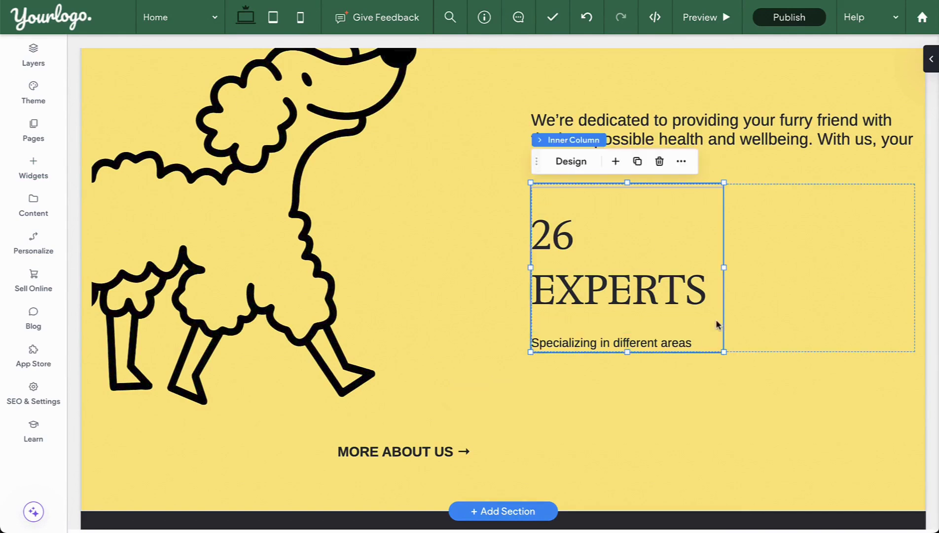
{"action": "left_click", "coordinate": [571, 168]}
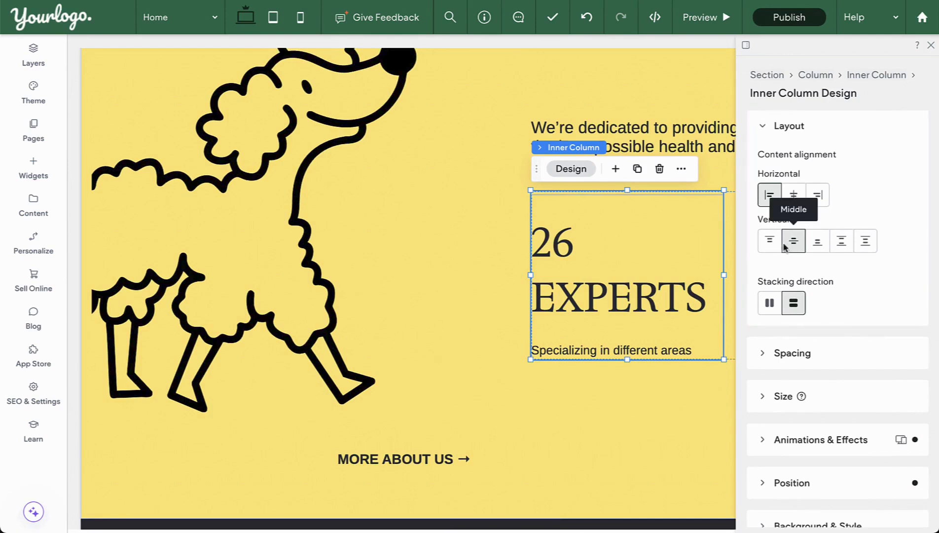
{"action": "left_click", "coordinate": [772, 245]}
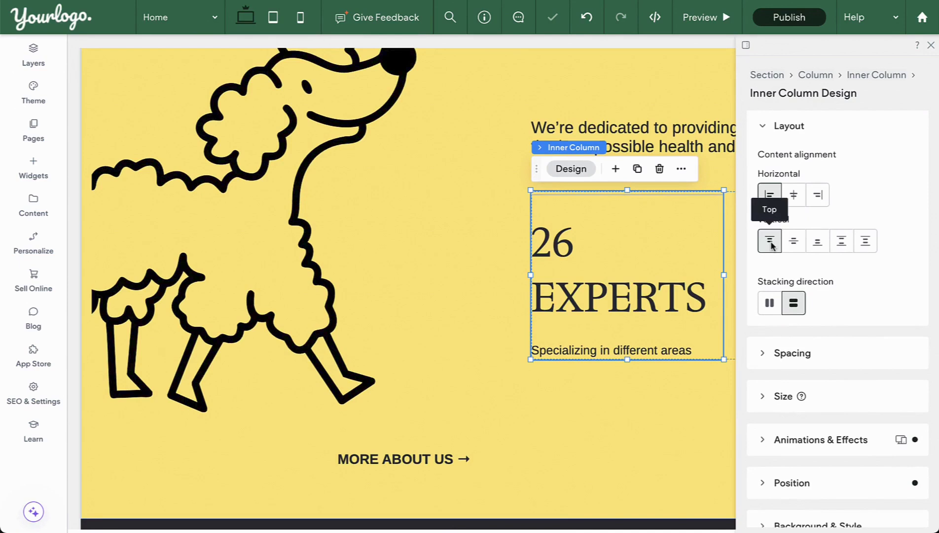
{"action": "left_click", "coordinate": [793, 244]}
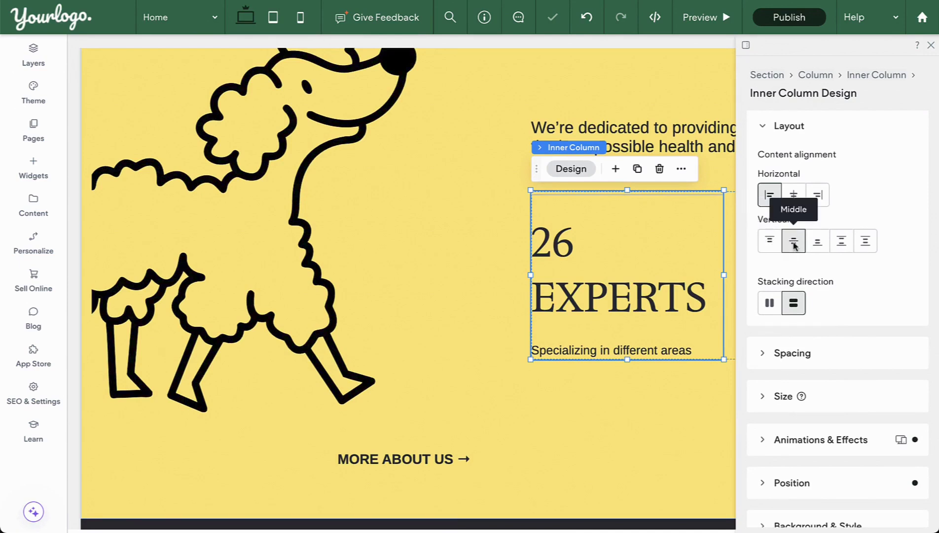
{"action": "left_click", "coordinate": [842, 245]}
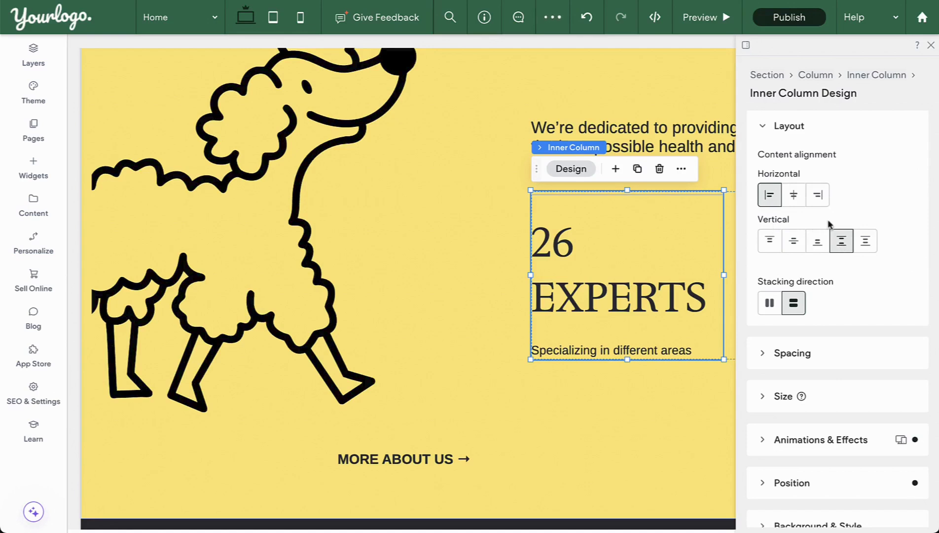
{"action": "left_click", "coordinate": [792, 242]}
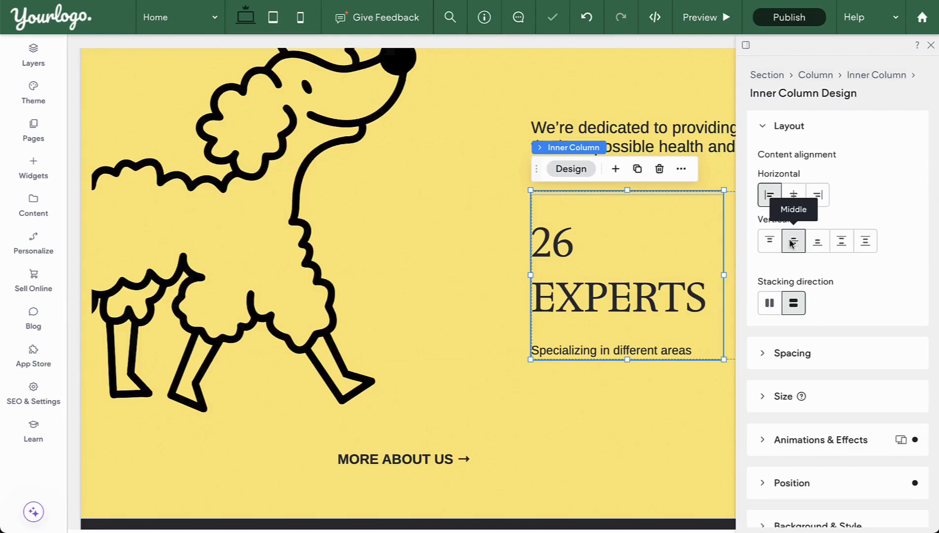
- Increase the 26 EXPERTS inner column's height, try Space between vertical alignment and return it to Middle
{"action": "left_click_drag", "start_coordinate": [624, 361], "coordinate": [631, 405]}
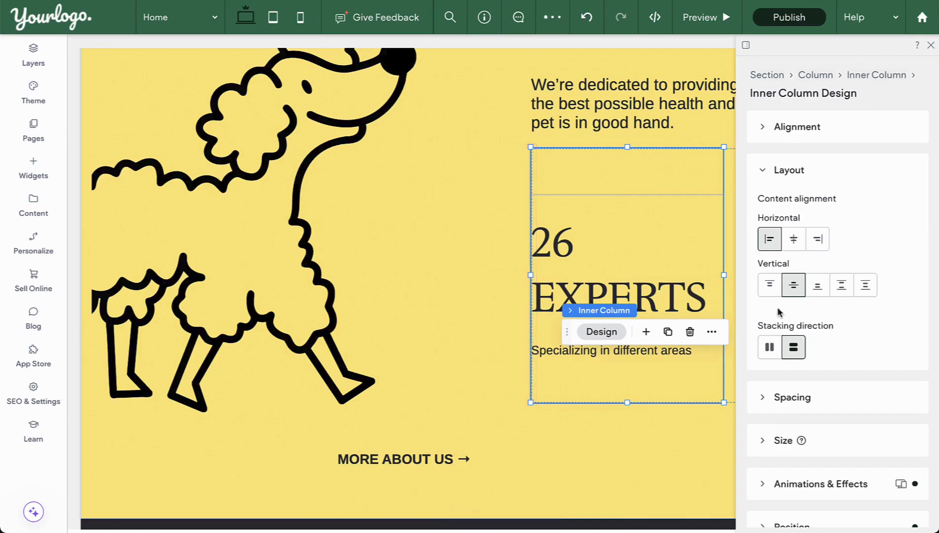
{"action": "left_click", "coordinate": [842, 293]}
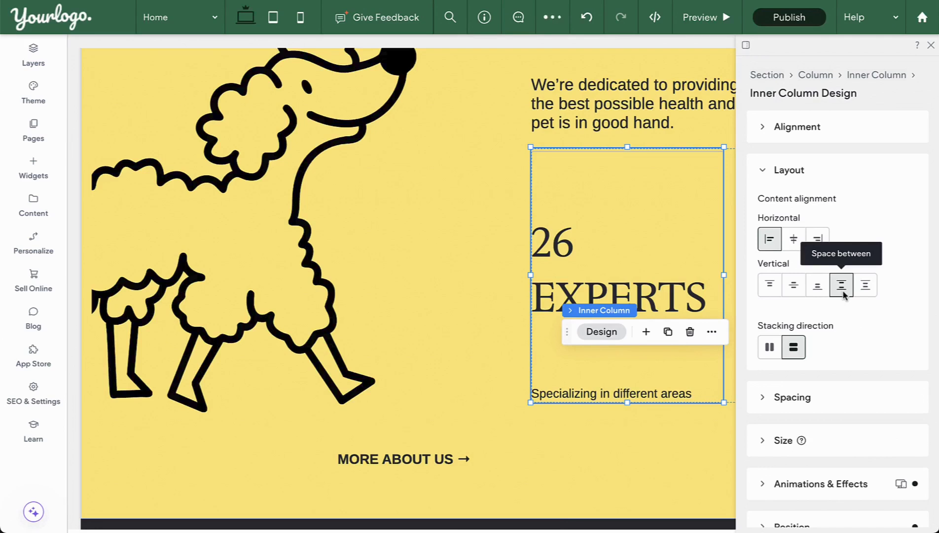
{"action": "left_click", "coordinate": [794, 291]}
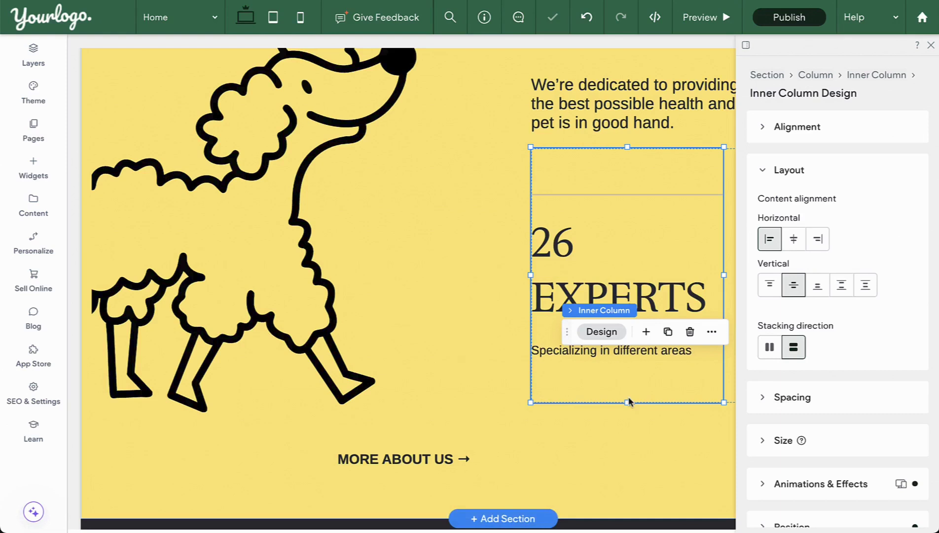
- Reduce the 26 EXPERTS inner column's height to fit its content and set its vertical content alignment to Space between
{"action": "left_click_drag", "start_coordinate": [627, 403], "coordinate": [626, 358]}
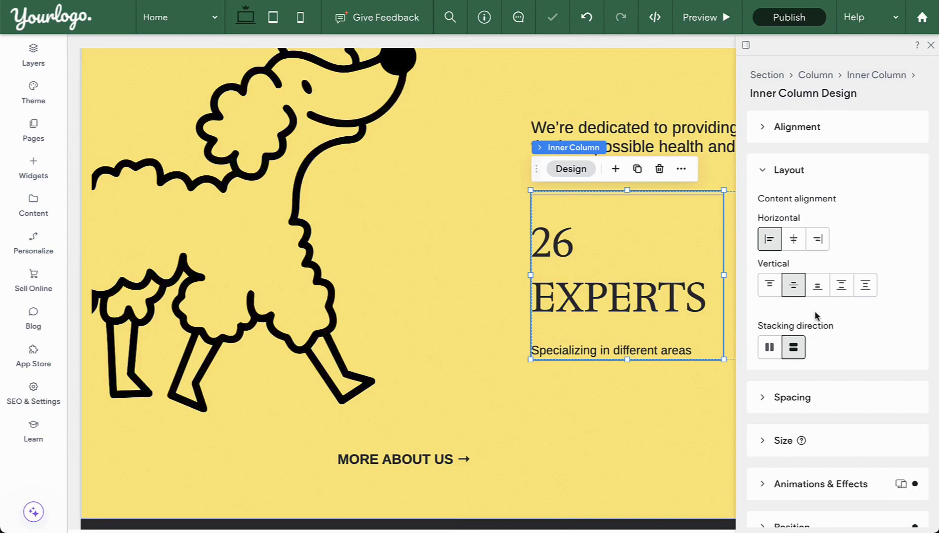
{"action": "left_click", "coordinate": [840, 294]}
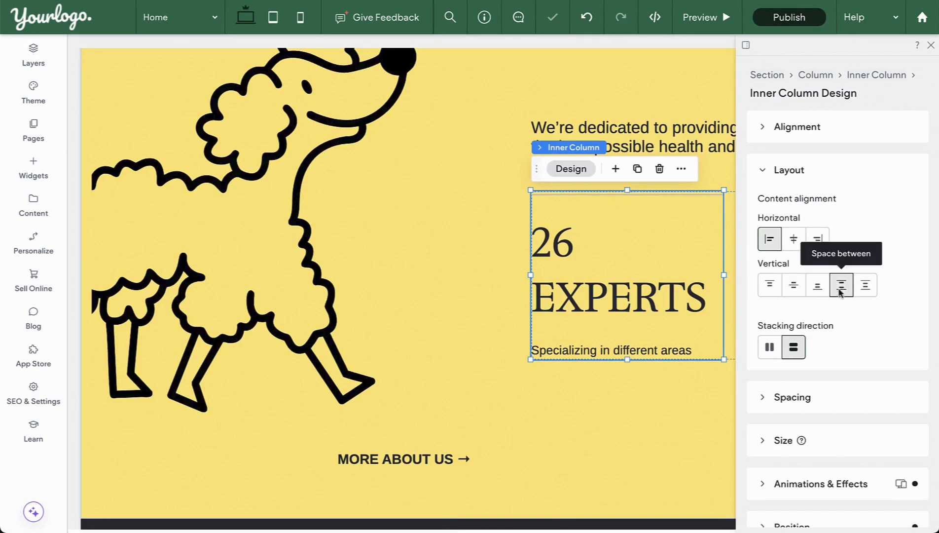
- Duplicate the 26 EXPERTS inner column and change the copy's heading to "12 YEARS"
{"action": "scroll", "coordinate": [702, 265], "scroll_direction": "right", "scroll_amount": 3}
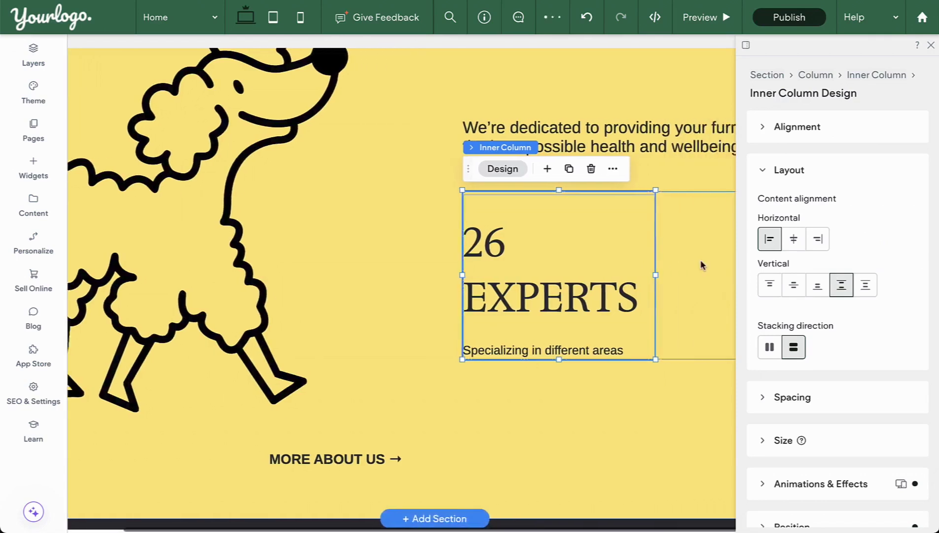
{"action": "scroll", "coordinate": [703, 265], "scroll_direction": "right", "scroll_amount": 5}
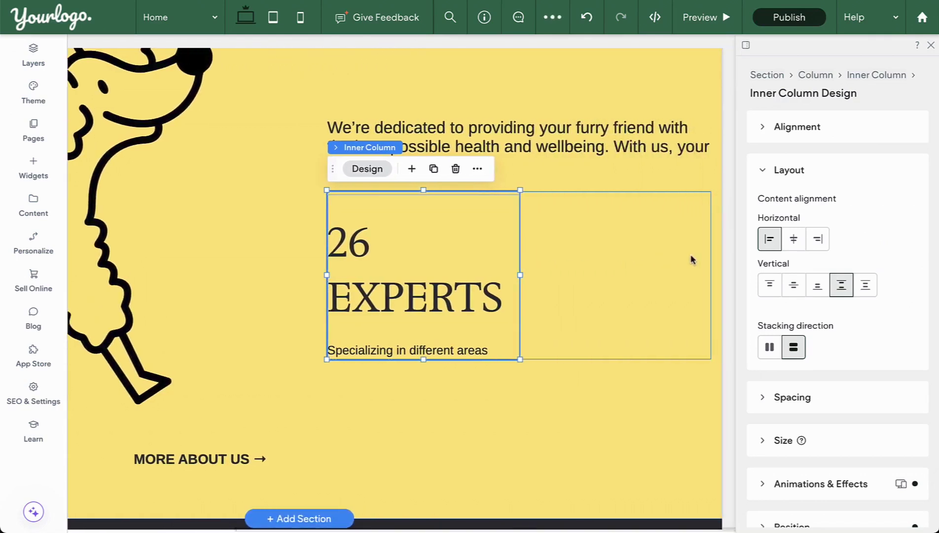
{"action": "left_click", "coordinate": [433, 170]}
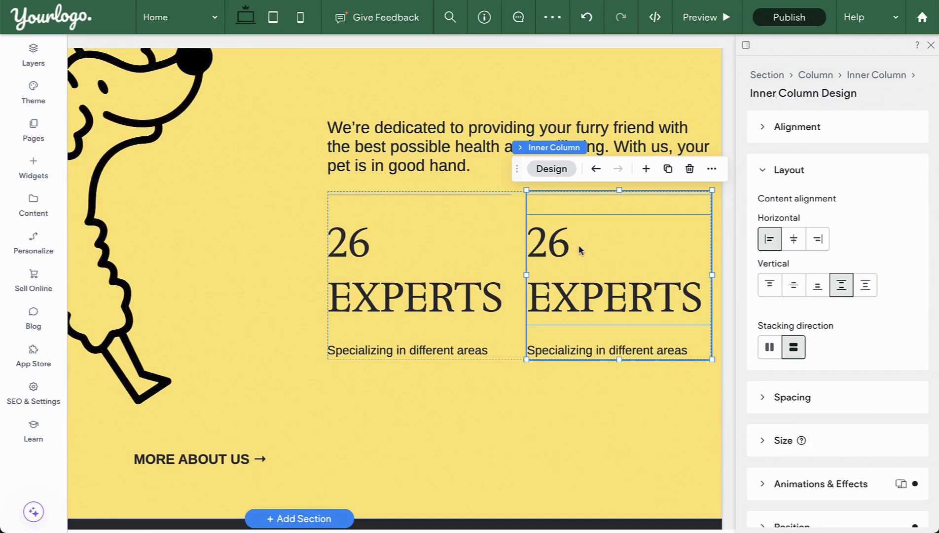
{"action": "double_click", "coordinate": [612, 250]}
{"action": "type", "text": "12 YEARS"}
- Replace the paragraph under the 12 YEARS heading with "Of operation"
{"action": "scroll", "coordinate": [612, 250], "scroll_direction": "down", "scroll_amount": 1}
{"action": "left_click", "coordinate": [578, 326]}
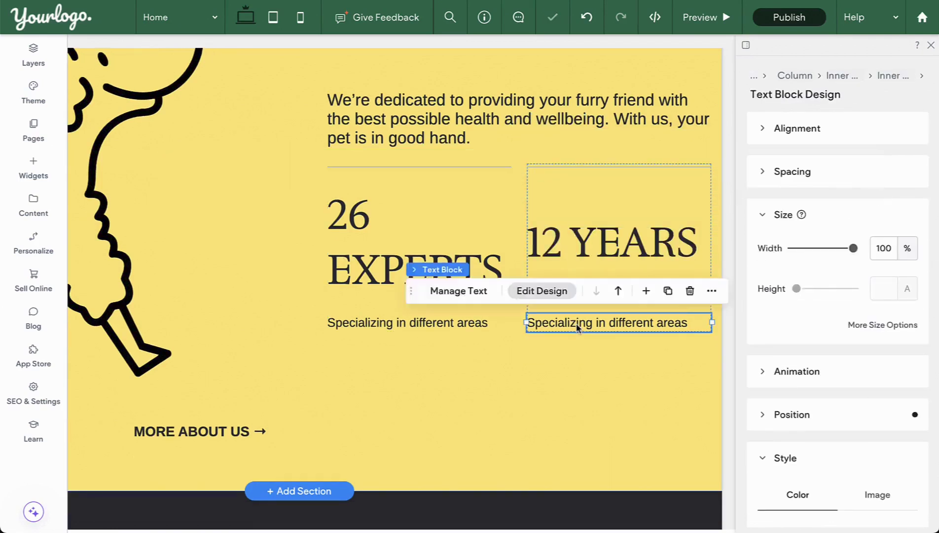
{"action": "double_click", "coordinate": [578, 326]}
{"action": "type", "text": "Of operation"}
{"action": "key", "text": "Escape"}
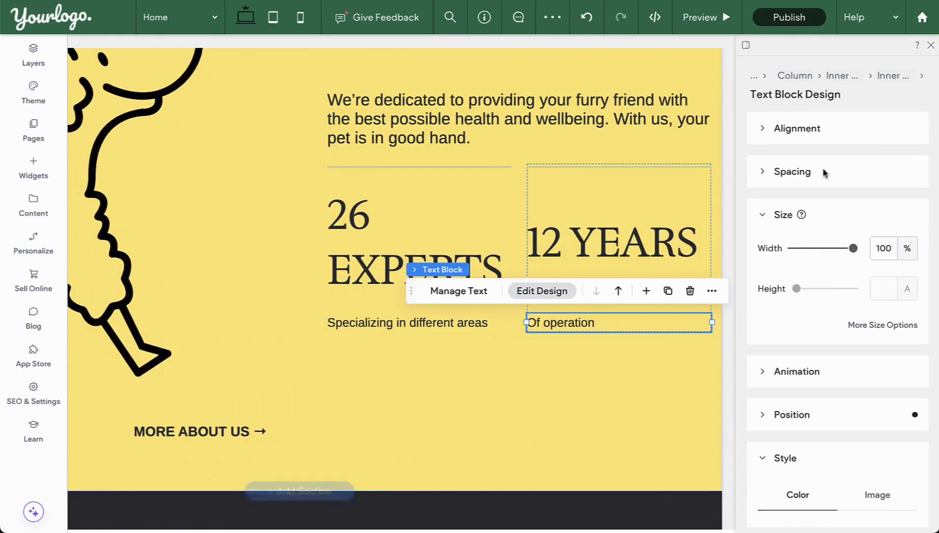
{"action": "left_click", "coordinate": [931, 45]}
{"action": "left_click_drag", "start_coordinate": [411, 291], "coordinate": [446, 399]}
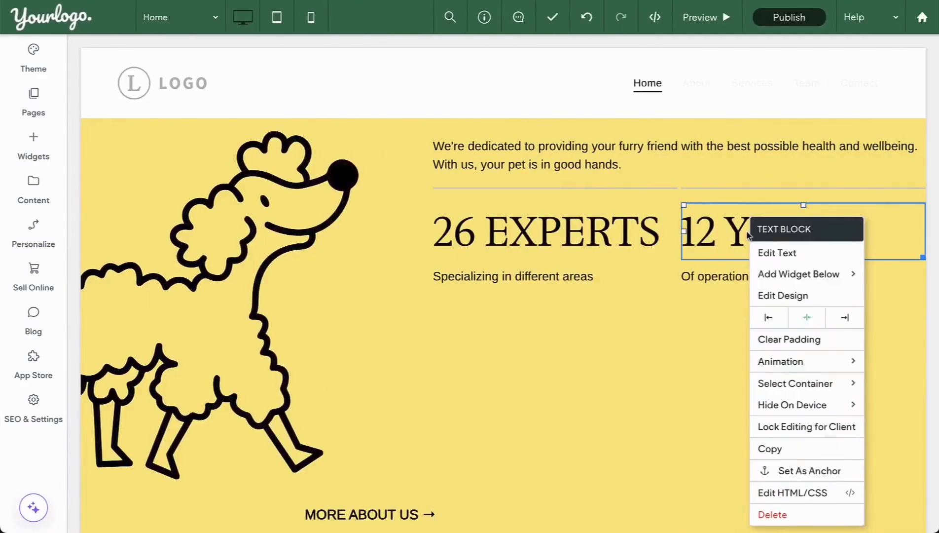
{"action": "mouse_move", "coordinate": [799, 279]}
{"action": "mouse_move", "coordinate": [791, 382]}
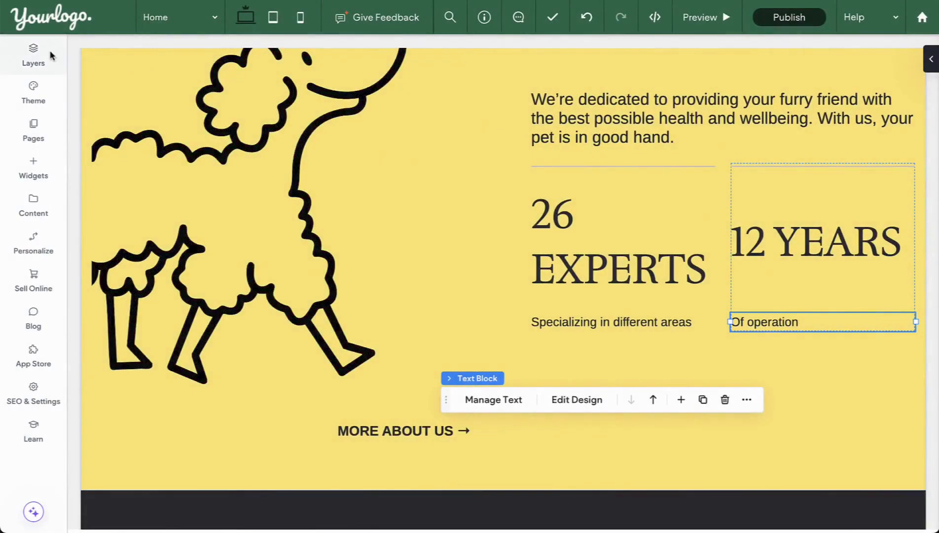
- Show the layer structure and duplicate the parent inner column that holds the 26 EXPERTS and 12 YEARS statistics
{"action": "left_click", "coordinate": [28, 52]}
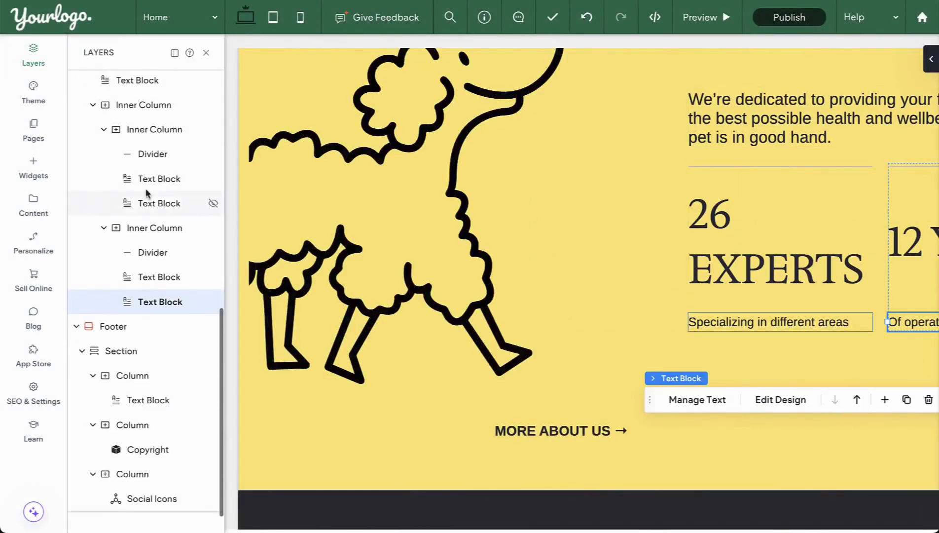
{"action": "left_click", "coordinate": [166, 232]}
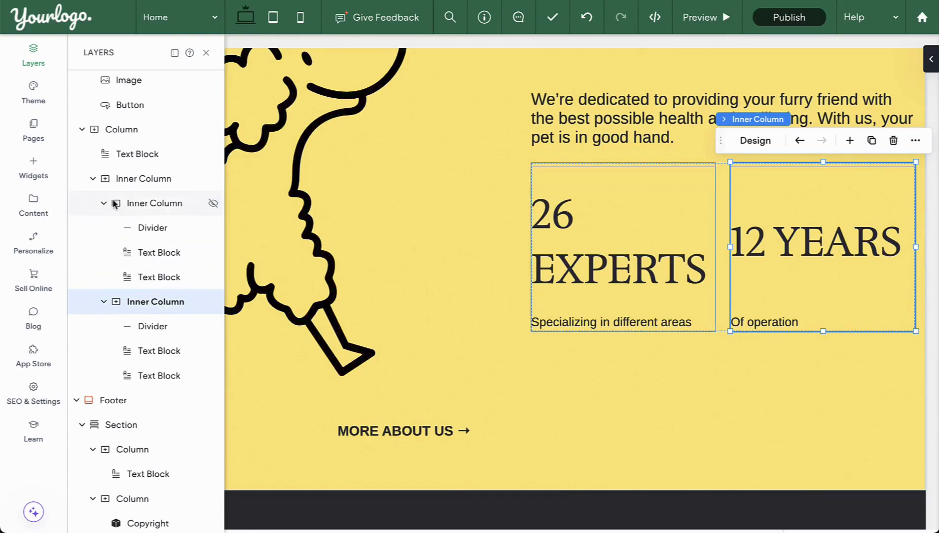
{"action": "left_click", "coordinate": [111, 179]}
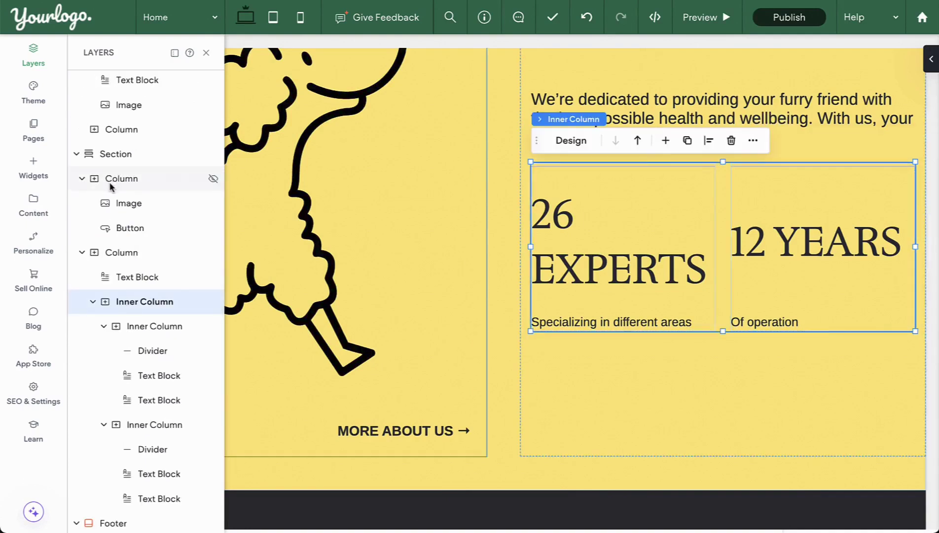
{"action": "left_click", "coordinate": [687, 146]}
- Change the first statistic in the duplicated row to "OVER 500" with the paragraph "Surgeries performed annually"
{"action": "double_click", "coordinate": [582, 333]}
{"action": "type", "text": "OVER 500"}
{"action": "left_click", "coordinate": [592, 413]}
{"action": "double_click", "coordinate": [591, 413]}
{"action": "type", "text": "Surgeries perf"}
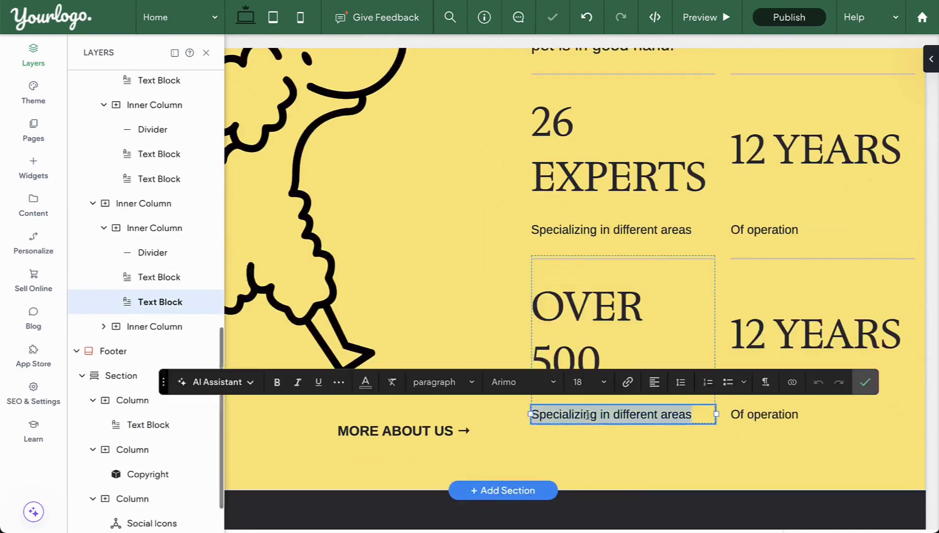
{"action": "type", "text": "ormed annually"}
- Change the second statistic in the duplicated row to "95%" with the paragraph "Success rate in treating emergencies"
{"action": "double_click", "coordinate": [813, 333]}
{"action": "type", "text": "95%"}
{"action": "double_click", "coordinate": [765, 414]}
{"action": "type", "text": "Success rate in treating emergencies"}
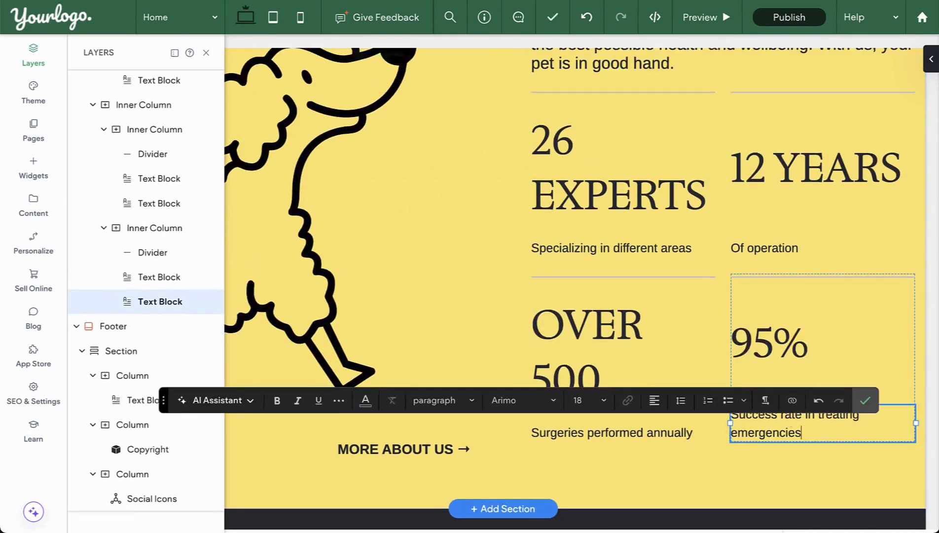
{"action": "left_click", "coordinate": [865, 400]}
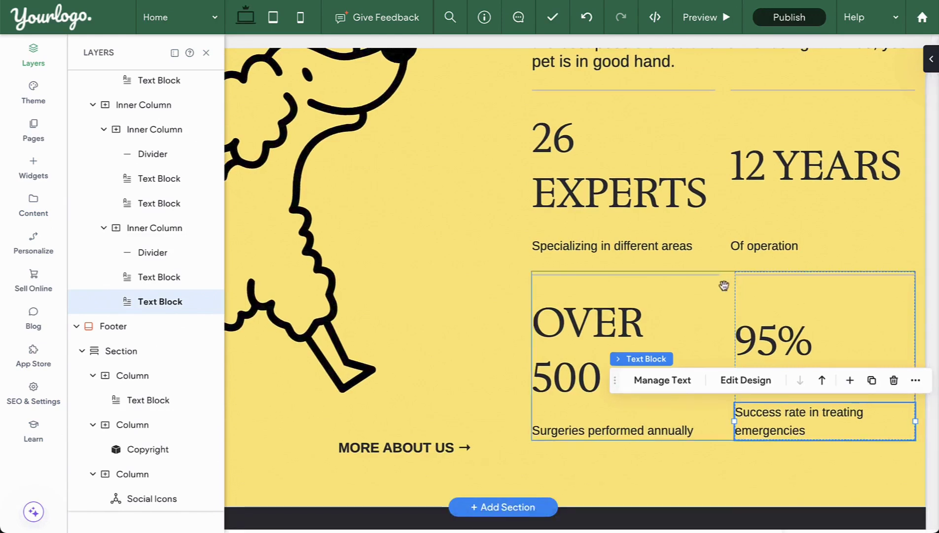
- Set the spacing between elements to 1% in the inner column holding the 26 EXPERTS and 12 YEARS statistics
{"action": "left_click", "coordinate": [723, 103]}
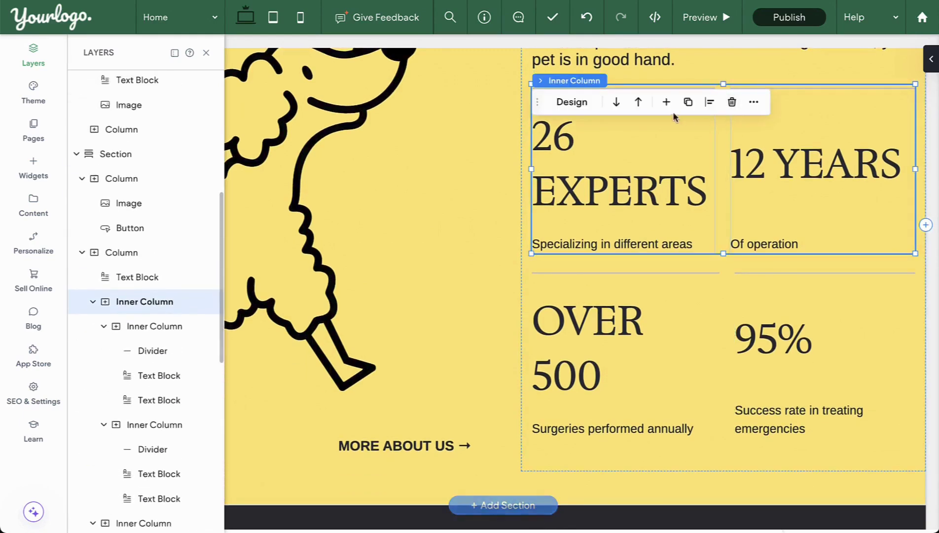
{"action": "left_click", "coordinate": [931, 60]}
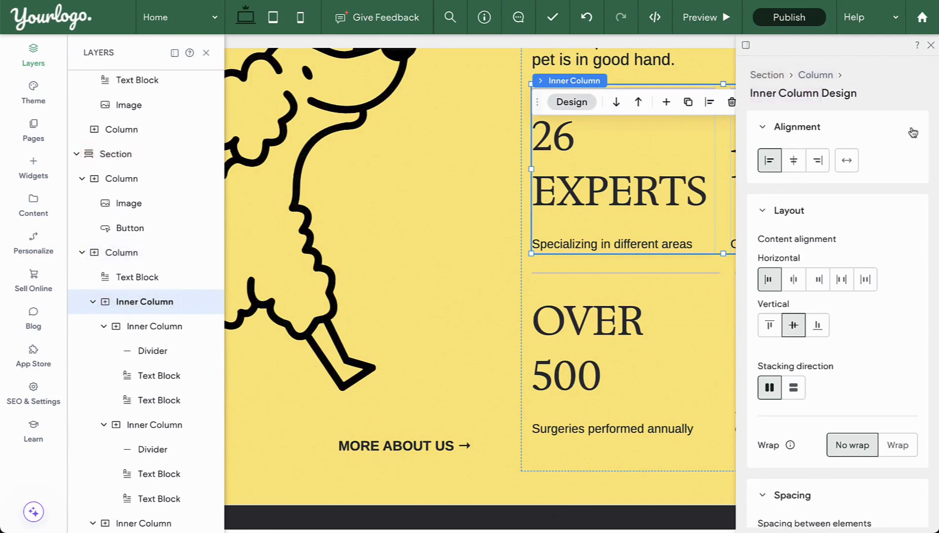
{"action": "scroll", "coordinate": [925, 193], "scroll_direction": "down", "scroll_amount": 2}
{"action": "scroll", "coordinate": [926, 193], "scroll_direction": "down", "scroll_amount": 5}
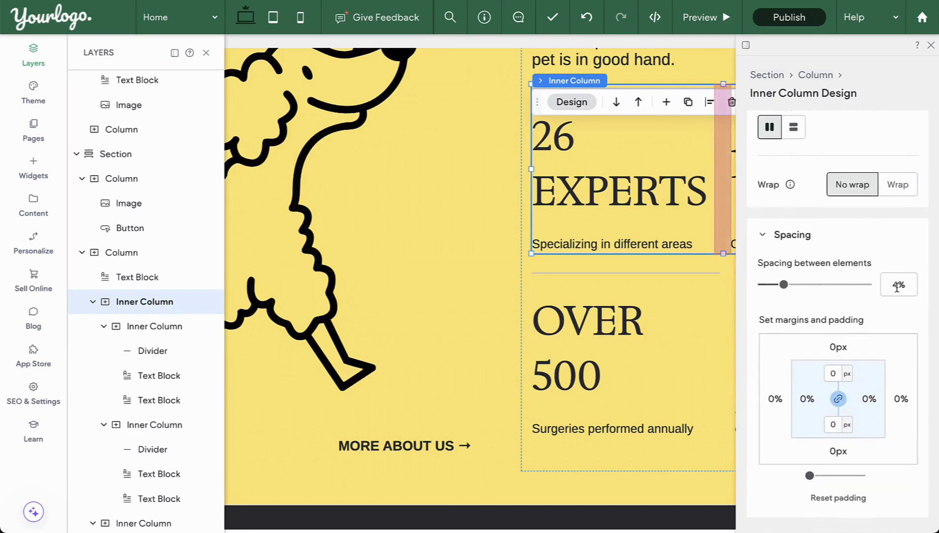
{"action": "left_click_drag", "start_coordinate": [784, 285], "coordinate": [770, 290]}
{"action": "scroll", "coordinate": [670, 131], "scroll_direction": "right", "scroll_amount": 3}
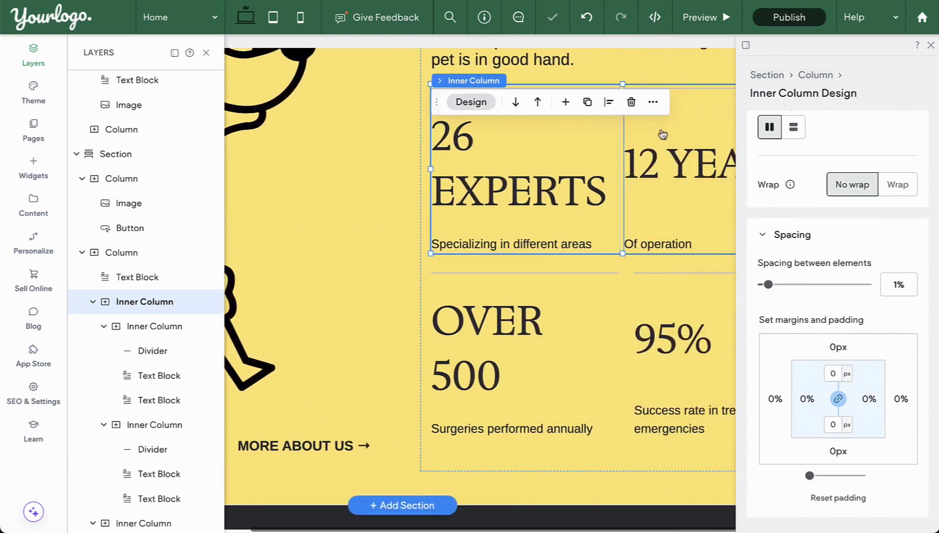
{"action": "left_click_drag", "start_coordinate": [440, 102], "coordinate": [491, 181]}
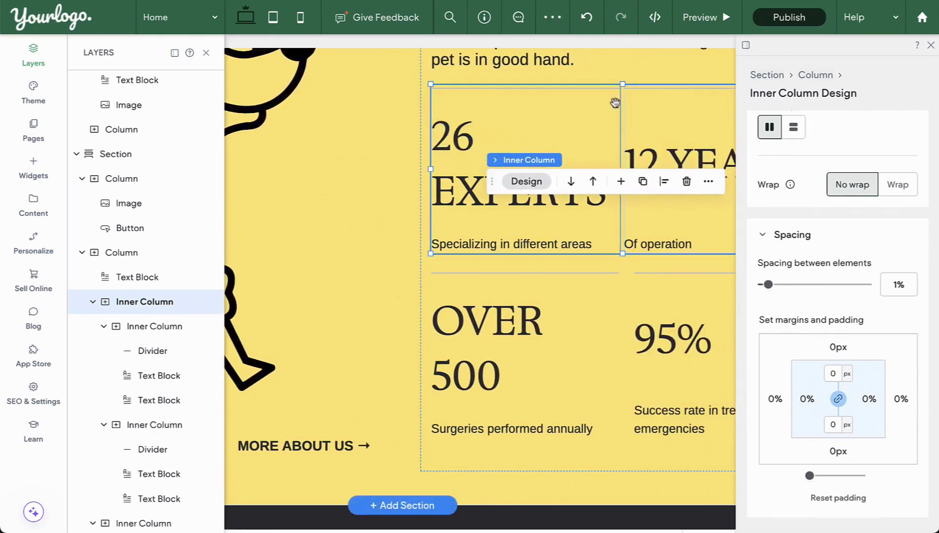
- Set the spacing between elements to 1% in the inner column holding the OVER 500 and 95% statistics
{"action": "left_click", "coordinate": [624, 311]}
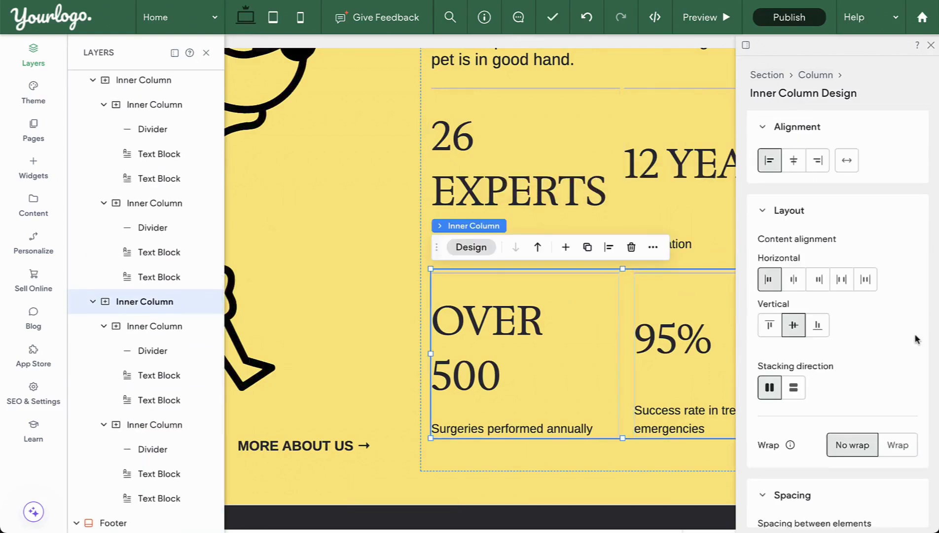
{"action": "scroll", "coordinate": [915, 339], "scroll_direction": "down", "scroll_amount": 4}
{"action": "left_click_drag", "start_coordinate": [784, 345], "coordinate": [767, 345]}
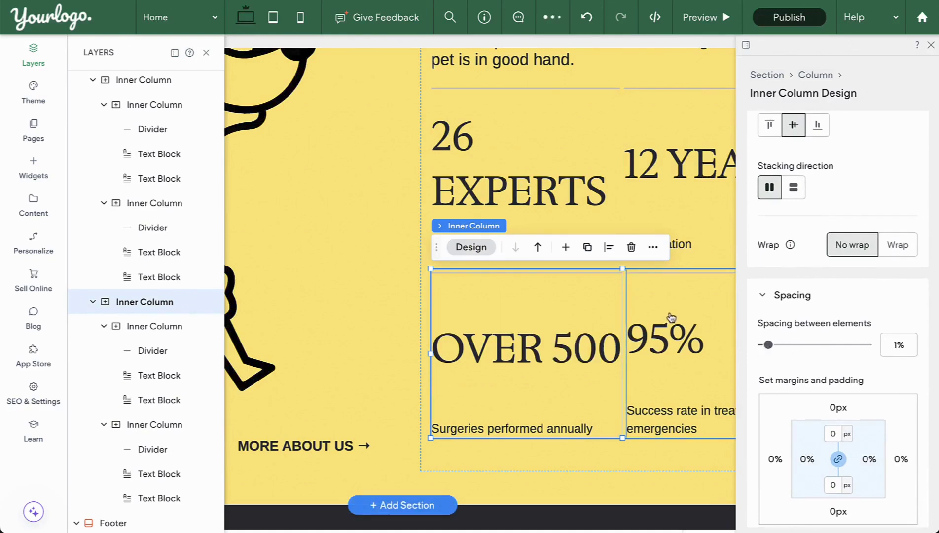
{"action": "scroll", "coordinate": [842, 205], "scroll_direction": "up", "scroll_amount": 1}
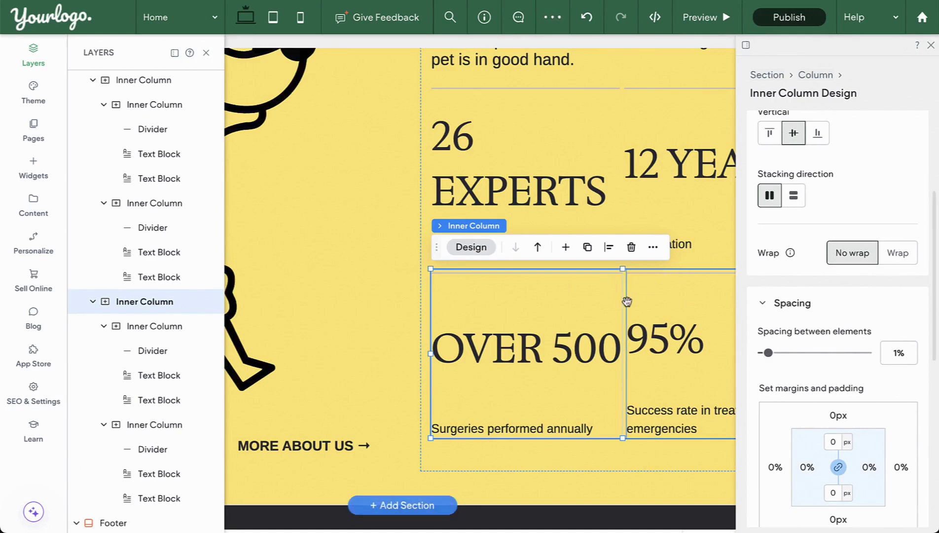
- Set the OVER 500 inner column's alignment to Stretch and check its resulting size settings
{"action": "left_click", "coordinate": [595, 302]}
{"action": "scroll", "coordinate": [886, 296], "scroll_direction": "down", "scroll_amount": 8}
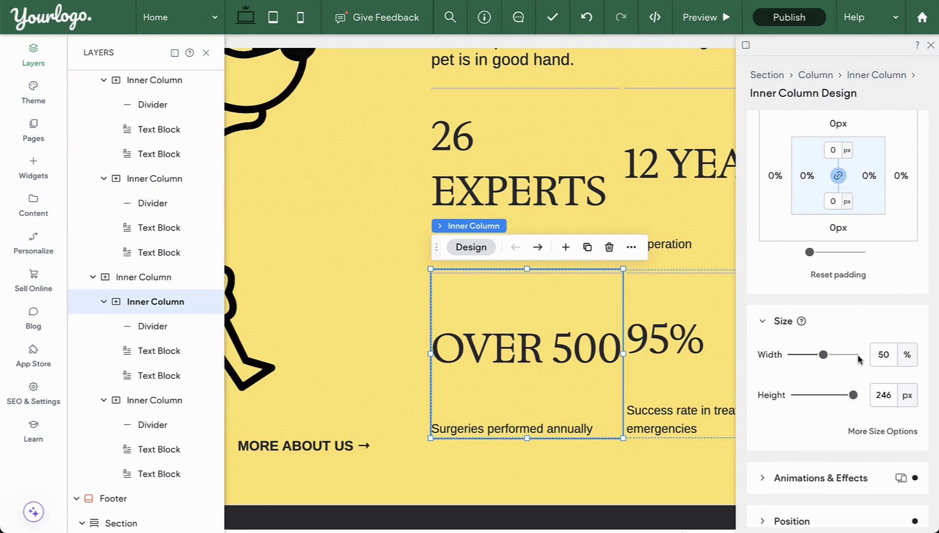
{"action": "scroll", "coordinate": [857, 356], "scroll_direction": "up", "scroll_amount": 8}
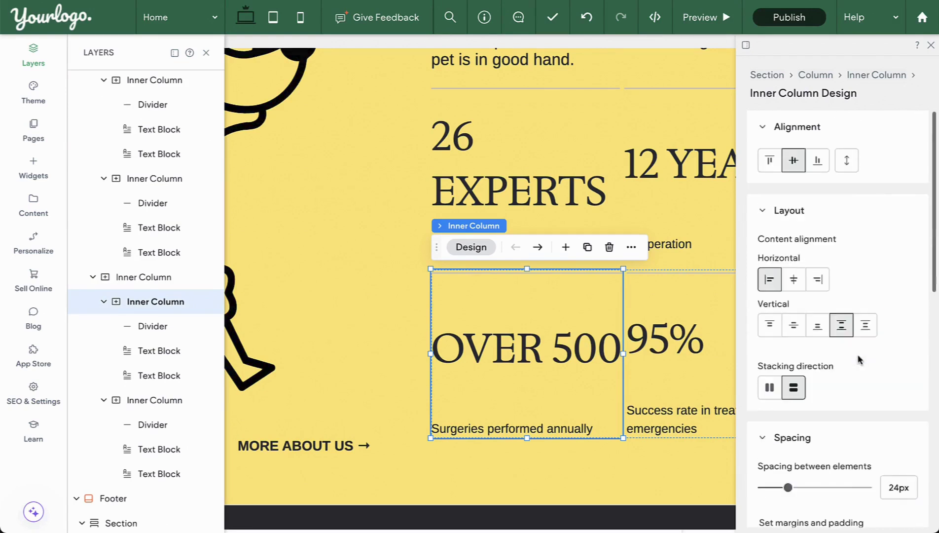
{"action": "left_click", "coordinate": [851, 169]}
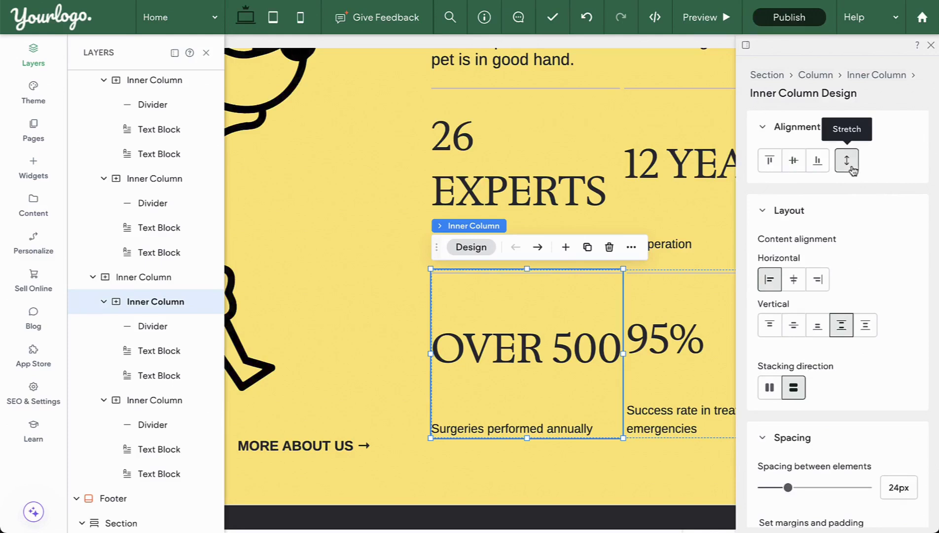
{"action": "scroll", "coordinate": [847, 168], "scroll_direction": "down", "scroll_amount": 8}
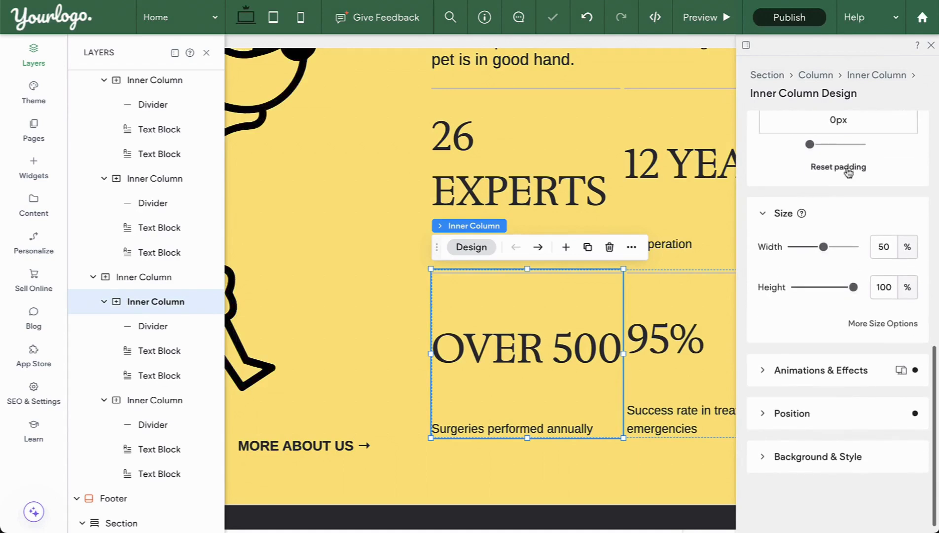
- Set the alignment of the 95%, 12 YEARS and 26 EXPERTS inner columns to Stretch
{"action": "left_click", "coordinate": [705, 292]}
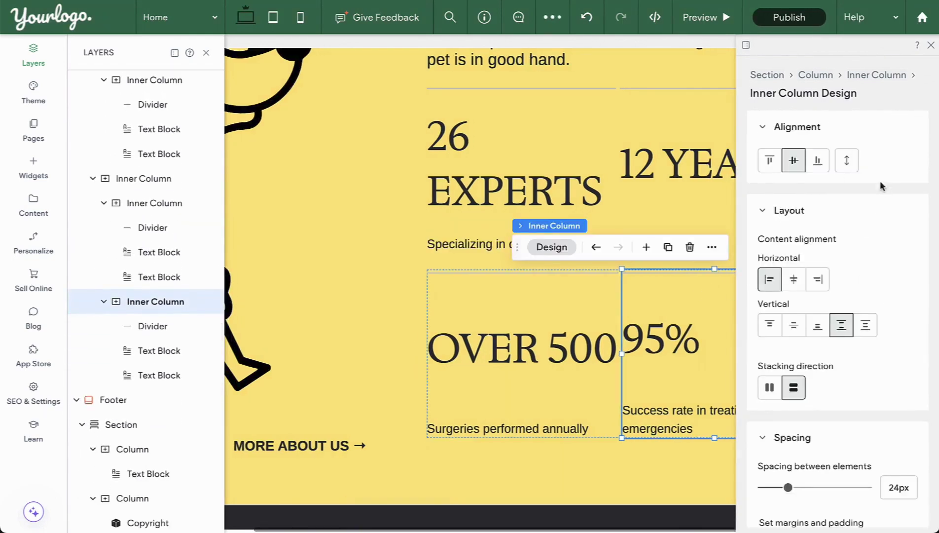
{"action": "left_click", "coordinate": [845, 168]}
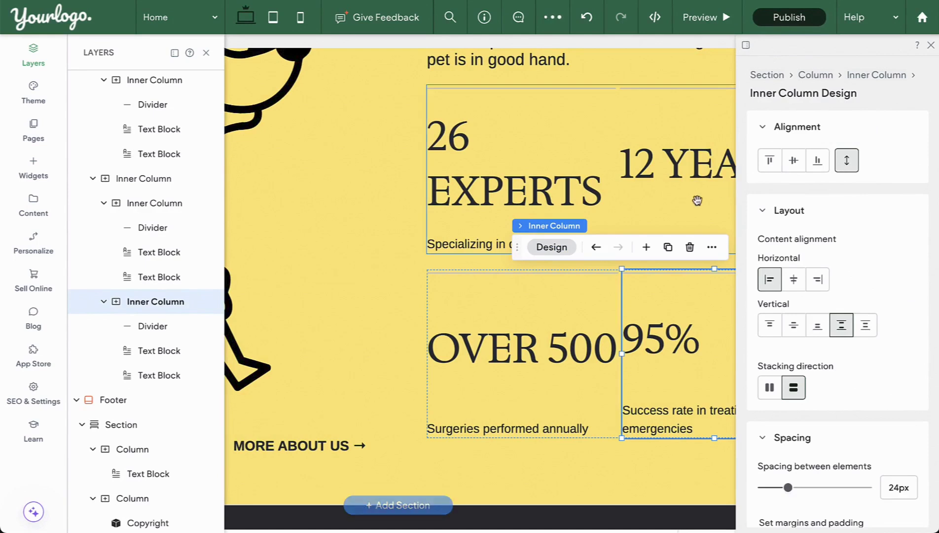
{"action": "left_click", "coordinate": [688, 211]}
{"action": "left_click", "coordinate": [691, 212]}
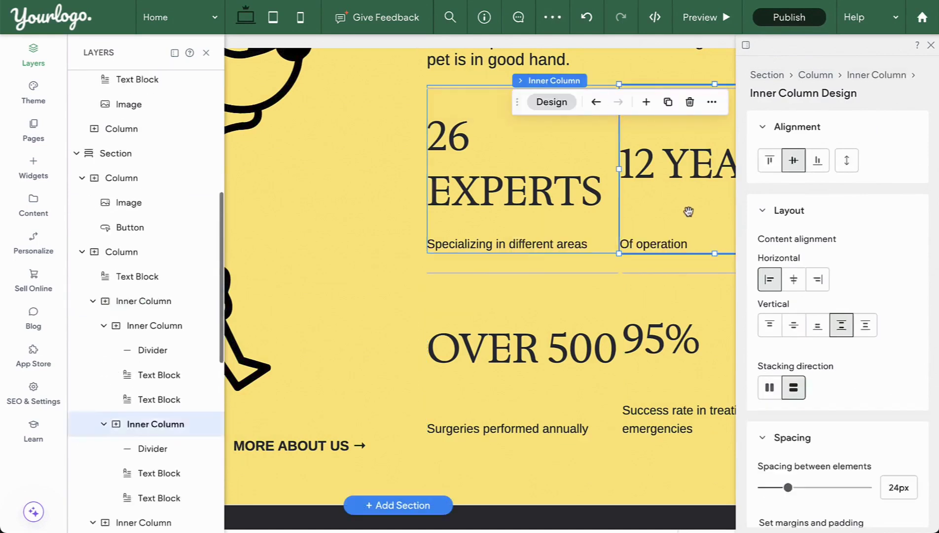
{"action": "left_click", "coordinate": [846, 161]}
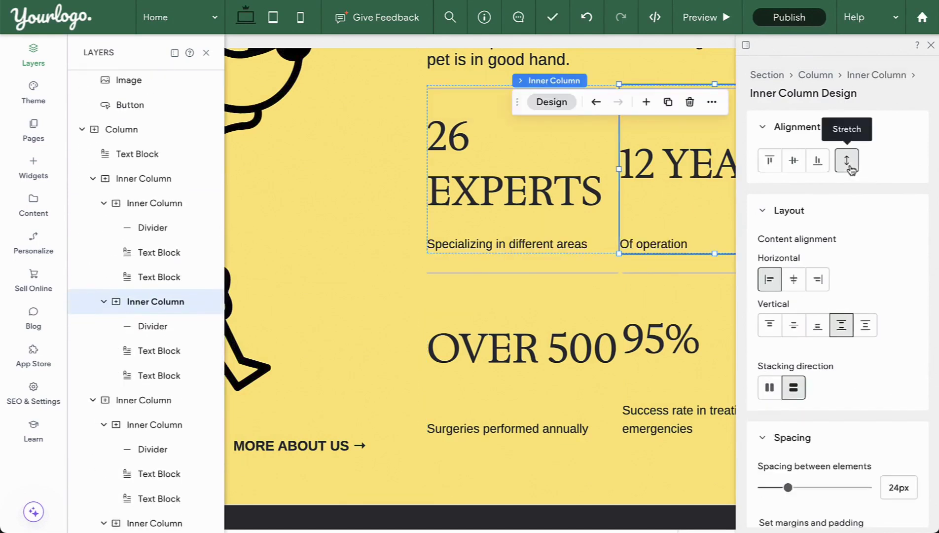
{"action": "left_click", "coordinate": [591, 159]}
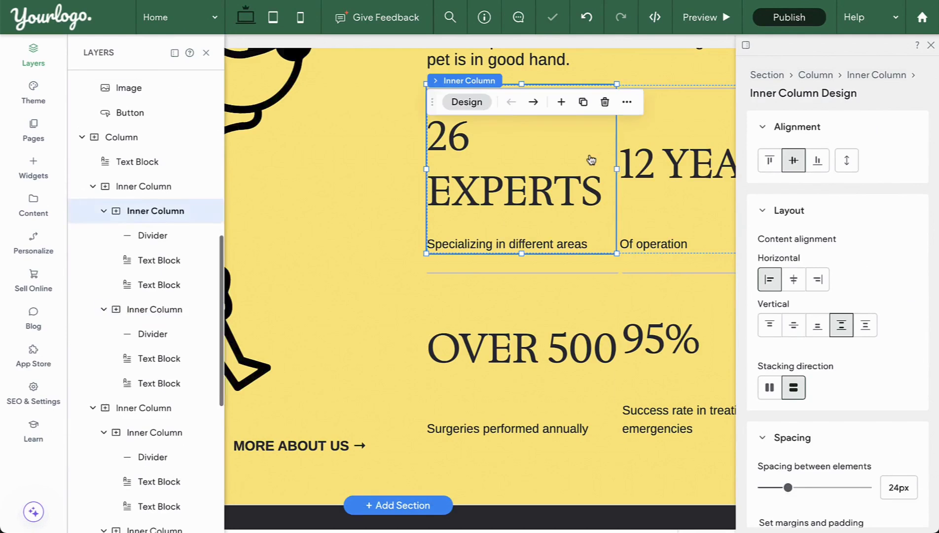
{"action": "left_click", "coordinate": [844, 164]}
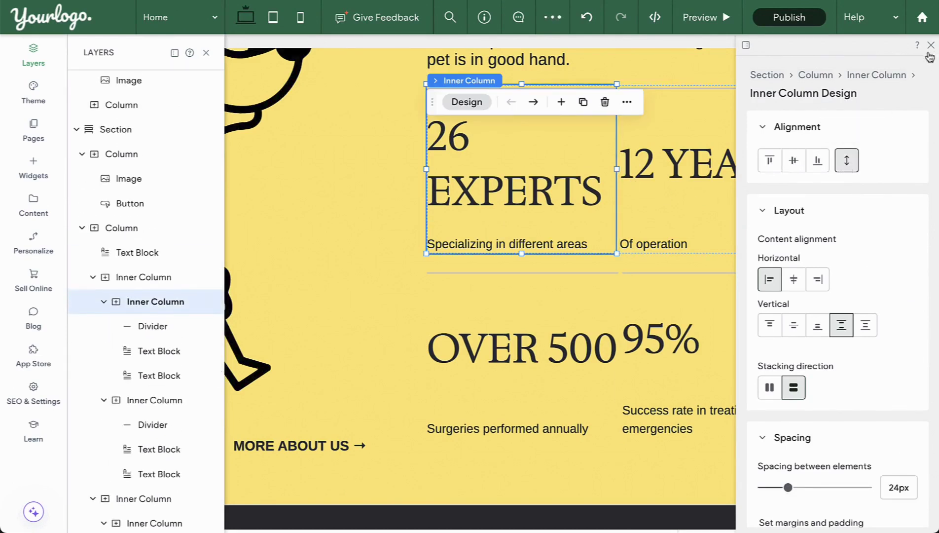
{"action": "left_click", "coordinate": [932, 46]}
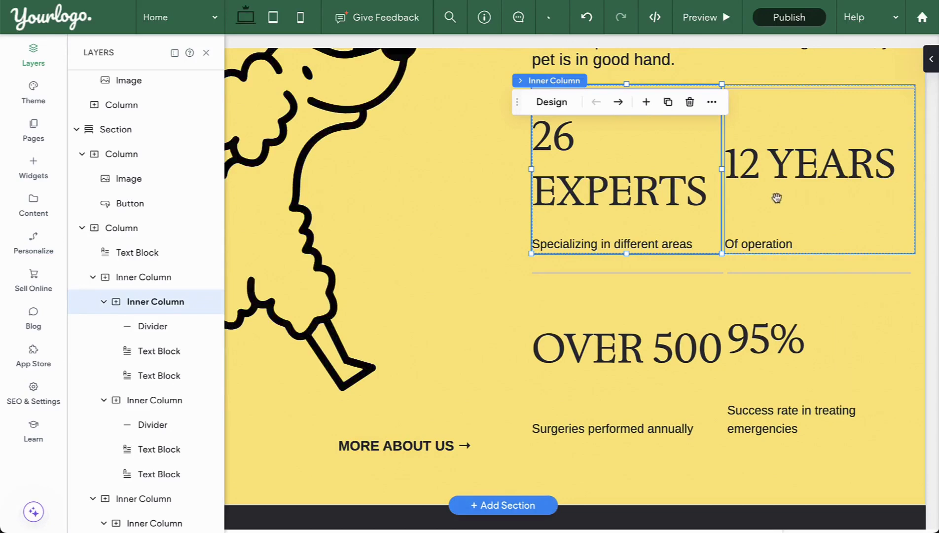
- Widen the column holding the intro text and statistics toward the poodle image, enough to fit 26 EXPERTS on one line
{"action": "left_click", "coordinate": [521, 265]}
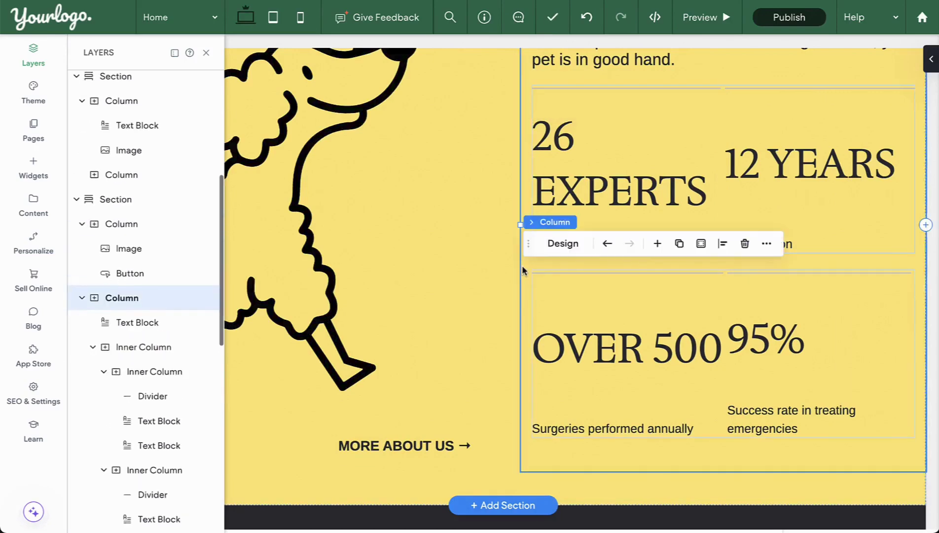
{"action": "left_click_drag", "start_coordinate": [520, 224], "coordinate": [418, 229]}
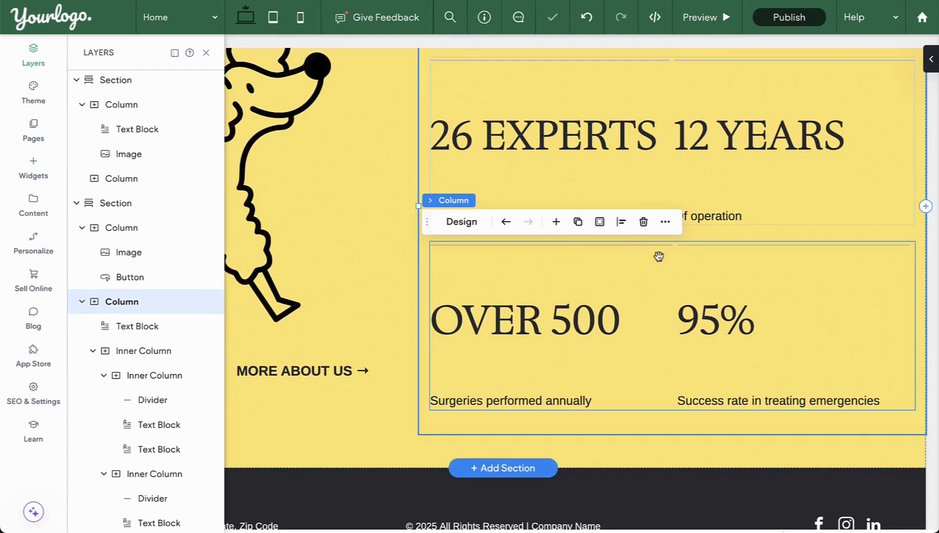
- Reduce the heights of the upper and lower statistics rows to tighten the vertical gaps, and close the layers list
{"action": "left_click", "coordinate": [719, 226]}
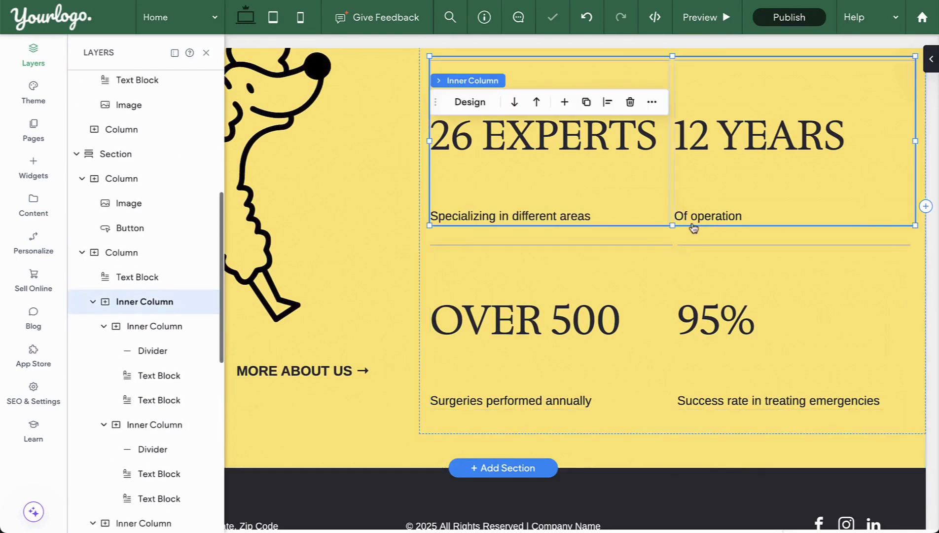
{"action": "left_click_drag", "start_coordinate": [669, 224], "coordinate": [671, 196]}
{"action": "left_click", "coordinate": [671, 371]}
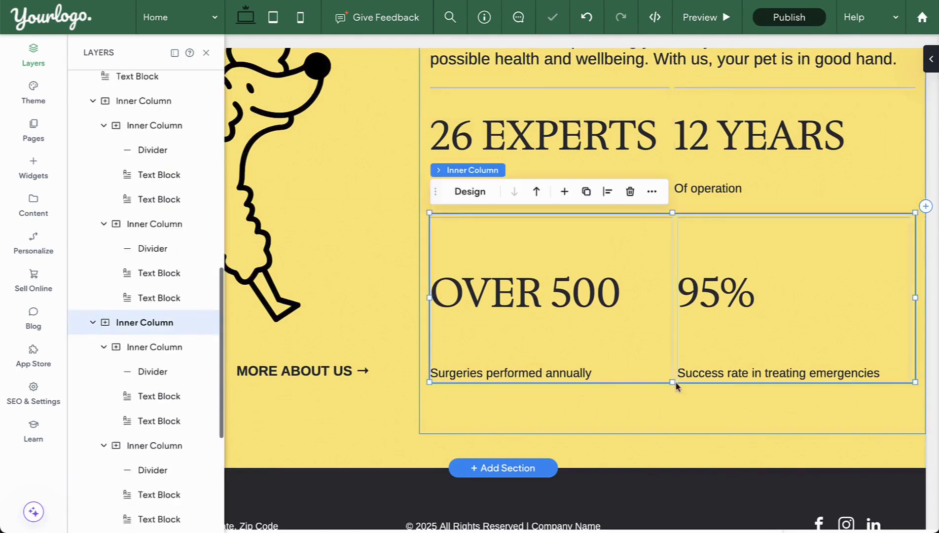
{"action": "left_click_drag", "start_coordinate": [671, 380], "coordinate": [673, 354]}
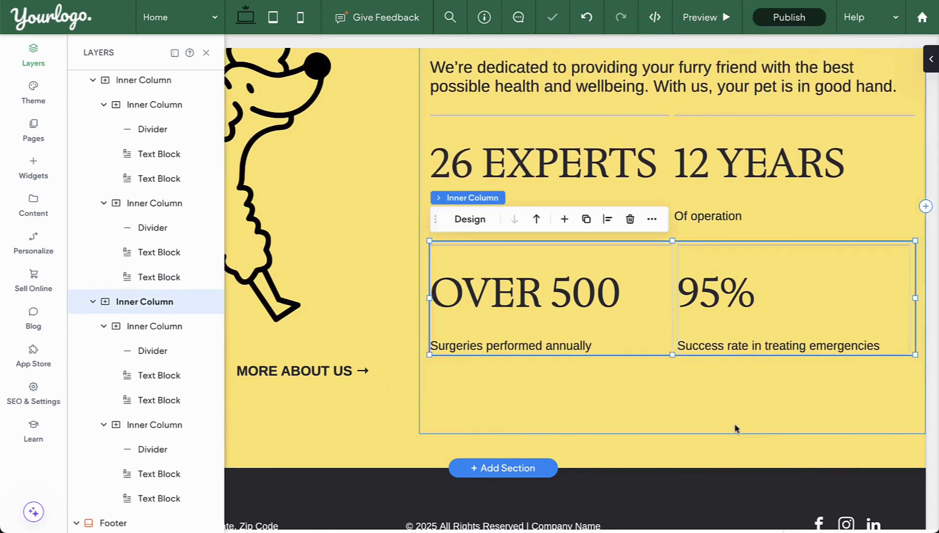
{"action": "left_click", "coordinate": [206, 52]}
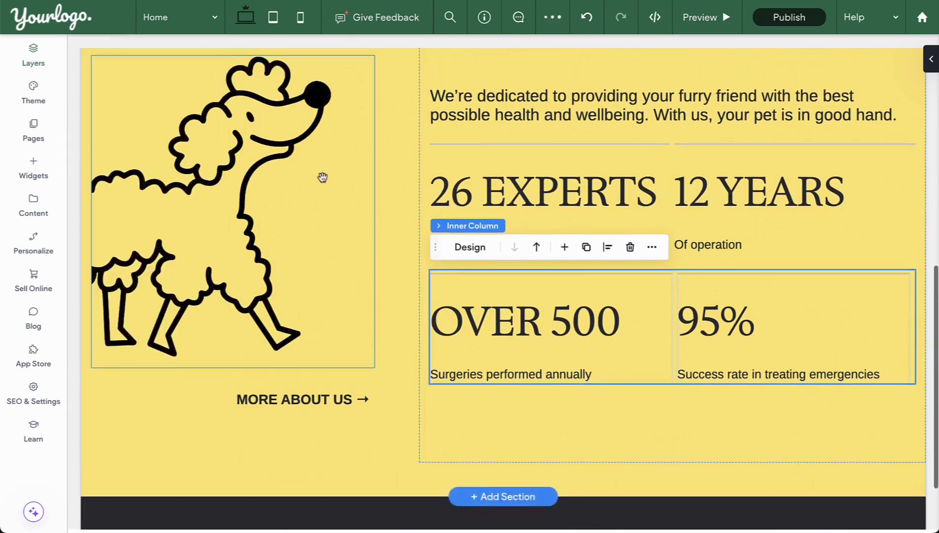
{"action": "left_click", "coordinate": [753, 511]}
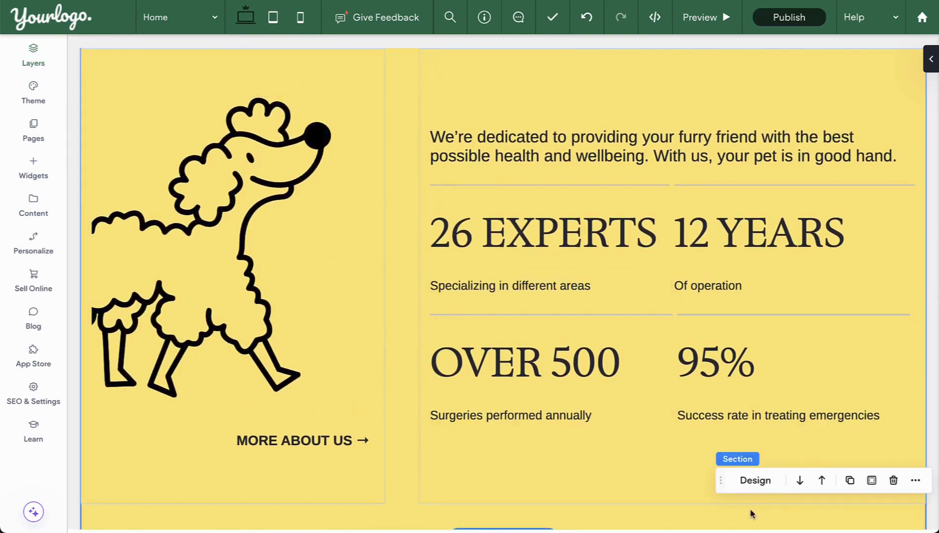
- Reset the padding of the column holding the poodle image and MORE ABOUT US button, and close its design settings
{"action": "left_click", "coordinate": [373, 315]}
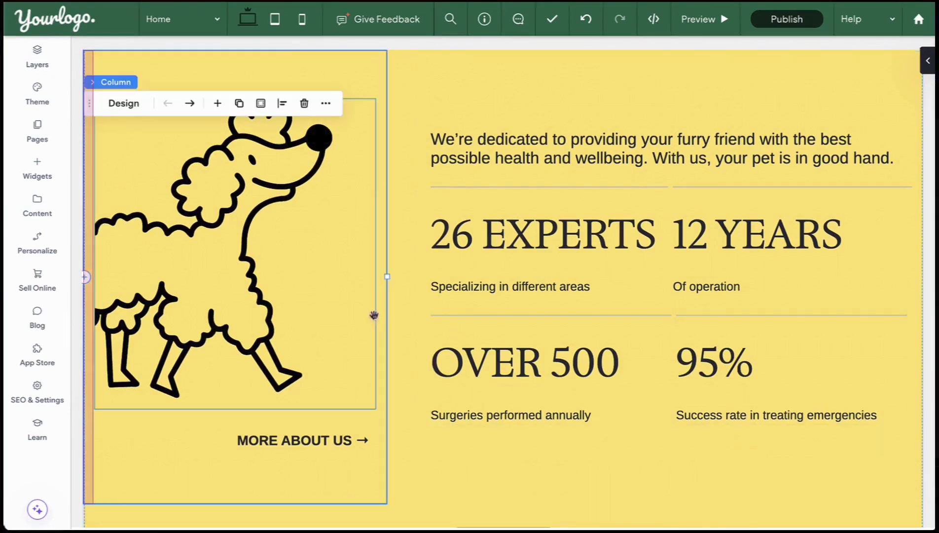
{"action": "left_click", "coordinate": [928, 60]}
{"action": "left_click", "coordinate": [858, 345]}
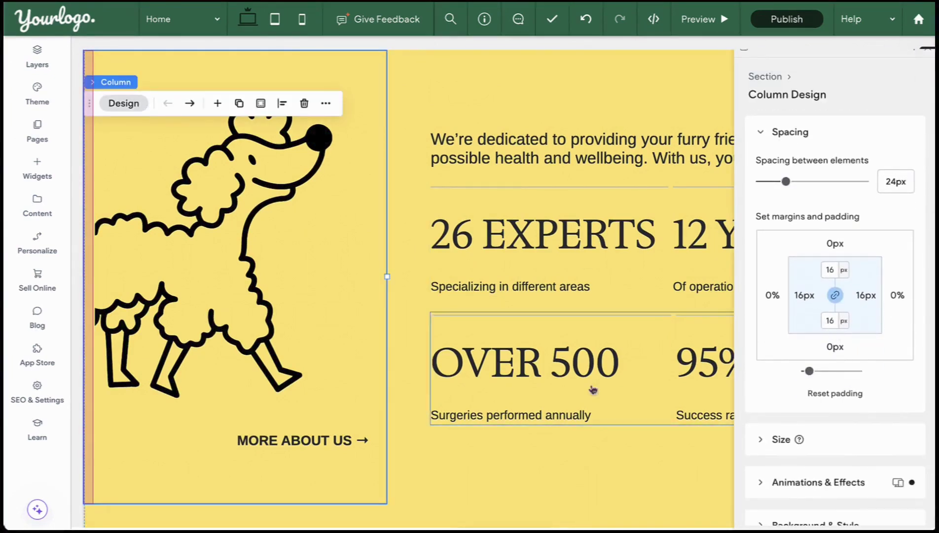
{"action": "left_click", "coordinate": [831, 394]}
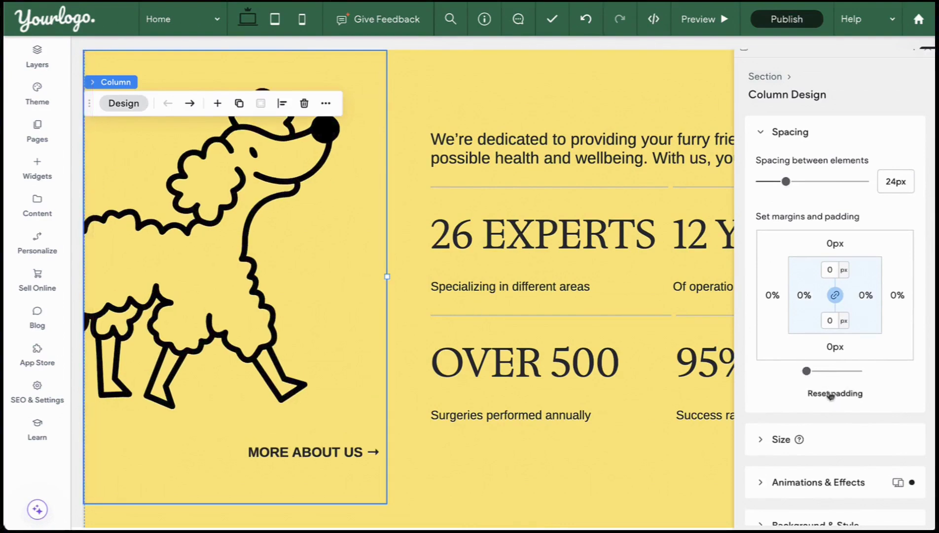
{"action": "left_click", "coordinate": [926, 54]}
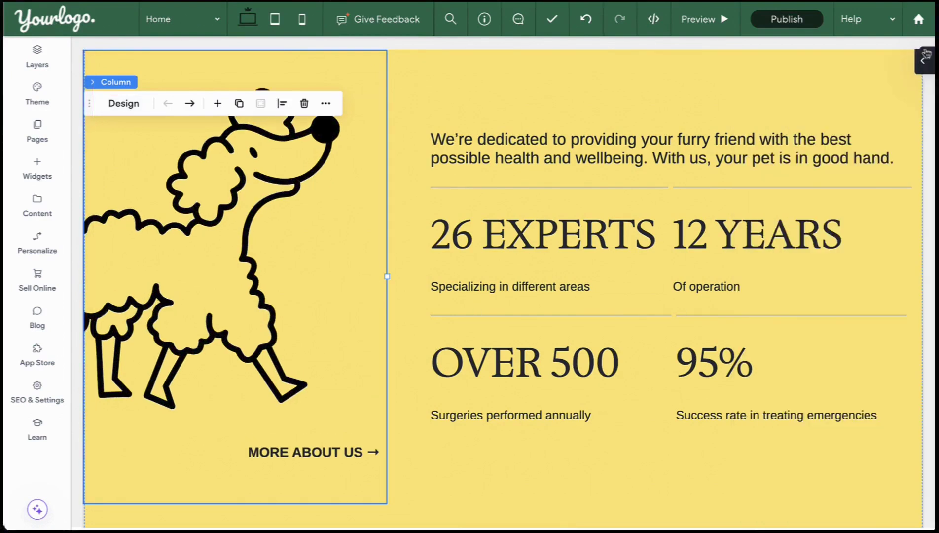